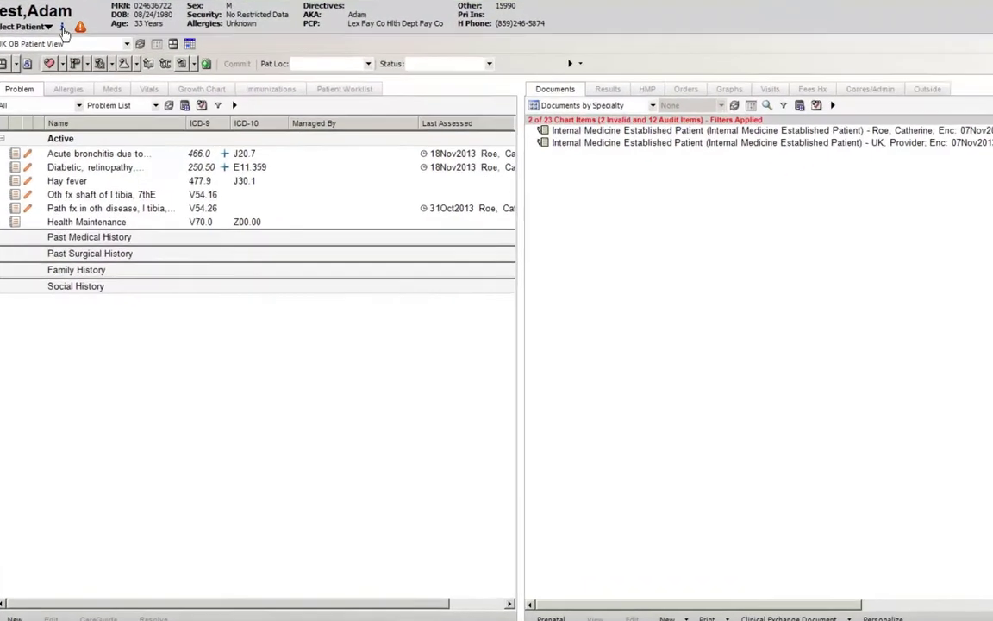
# Step: Open the Patient Profile dialog from the patient's name in the banner
pyautogui.click(62, 29)
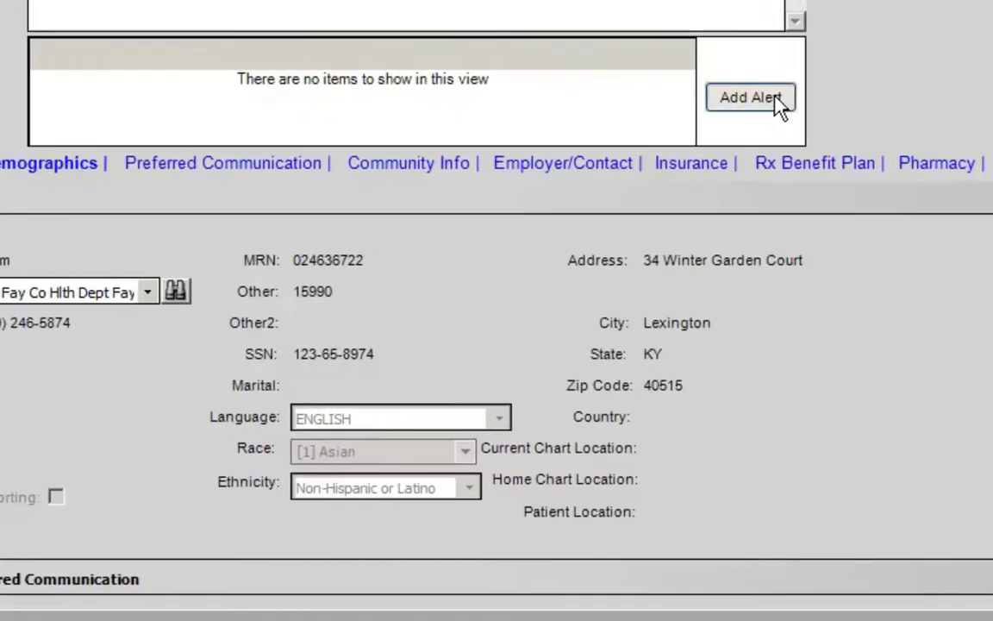
# Step: Add chart alerts Hard of Hearing, Isolation Patient, Needs Translator and No BP in Right Arm
pyautogui.click(717, 156)
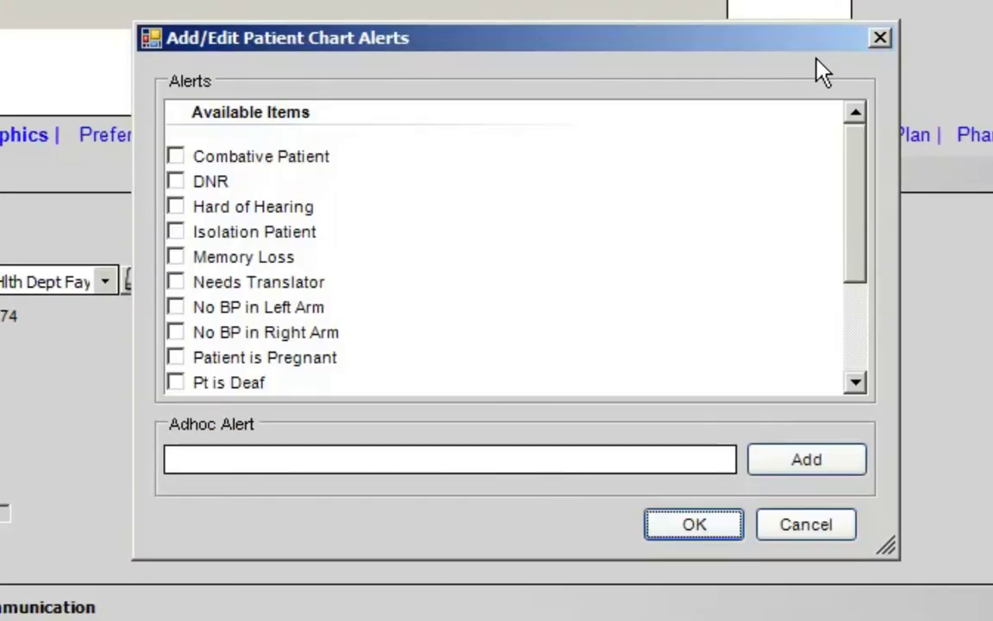
pyautogui.click(176, 208)
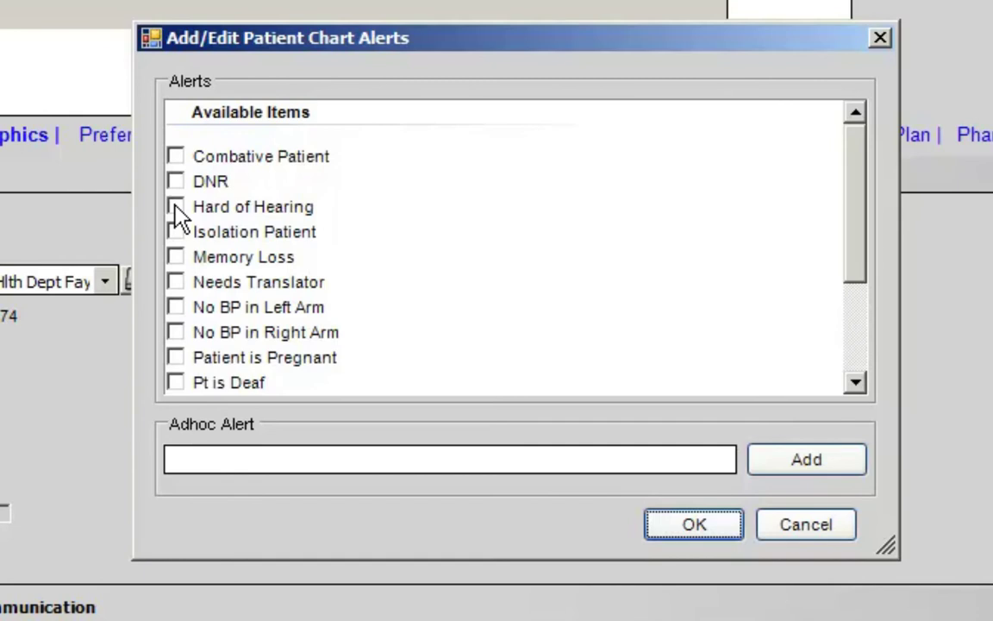
pyautogui.click(175, 276)
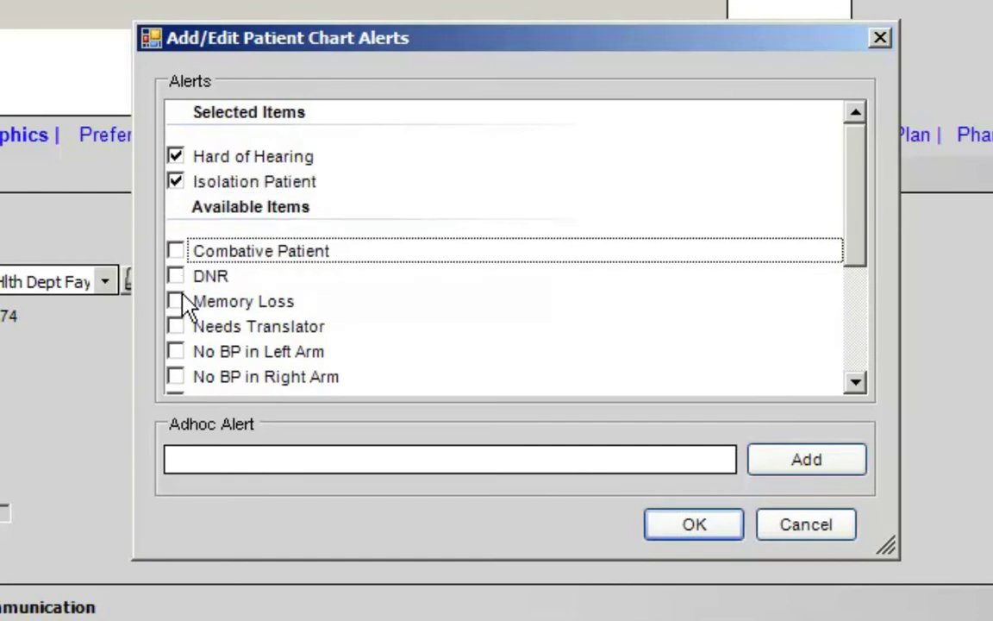
pyautogui.click(176, 327)
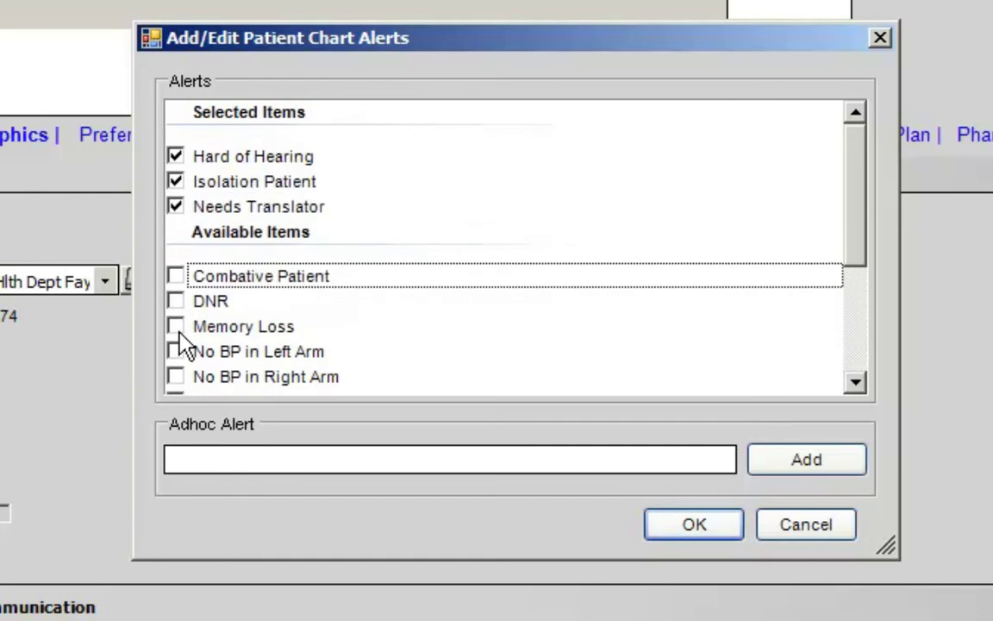
pyautogui.click(176, 377)
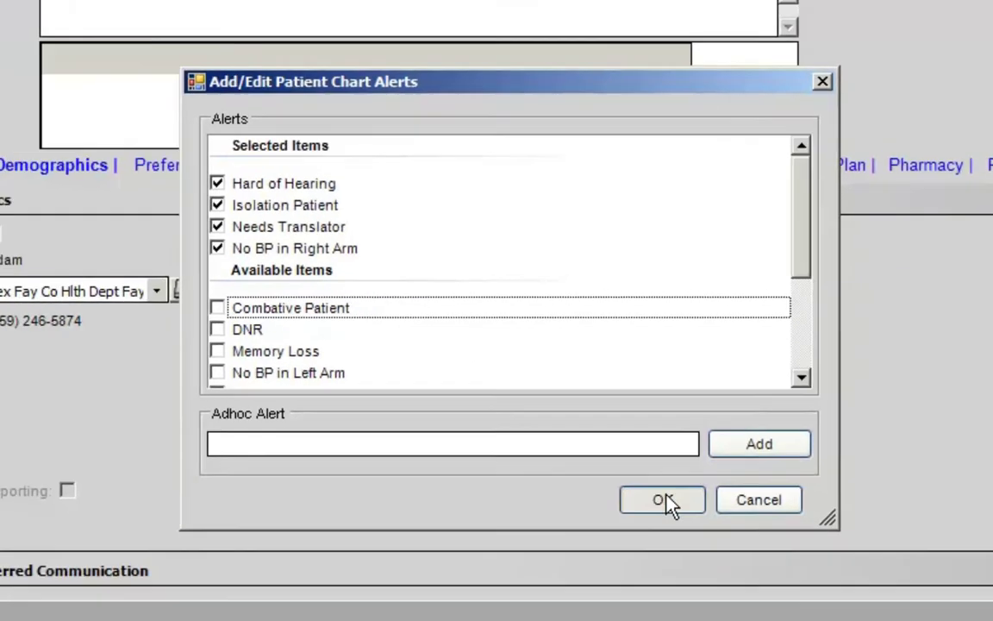
pyautogui.click(690, 520)
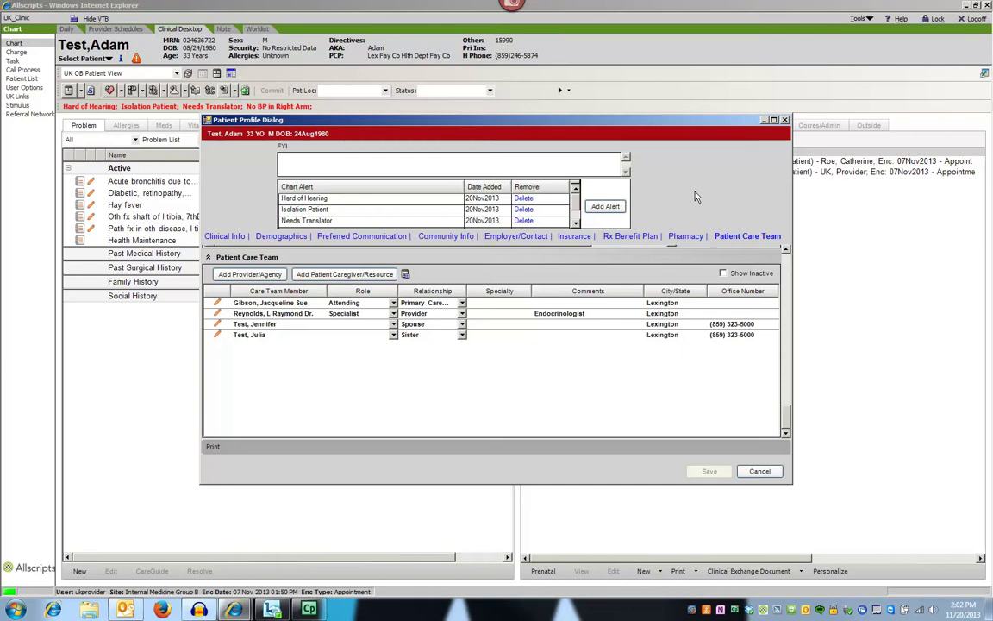
# Step: Cancel the Patient Profile dialog to return to the Clinical Desktop chart
pyautogui.click(760, 473)
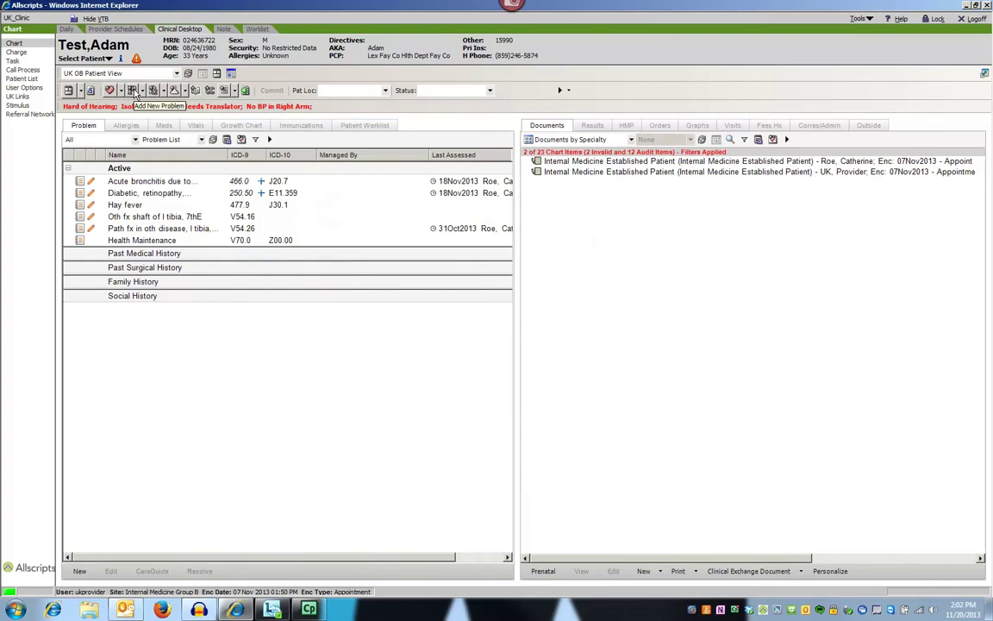
# Step: Open Add Clinical Item and show the Orders Rx favorite medications list
pyautogui.click(132, 90)
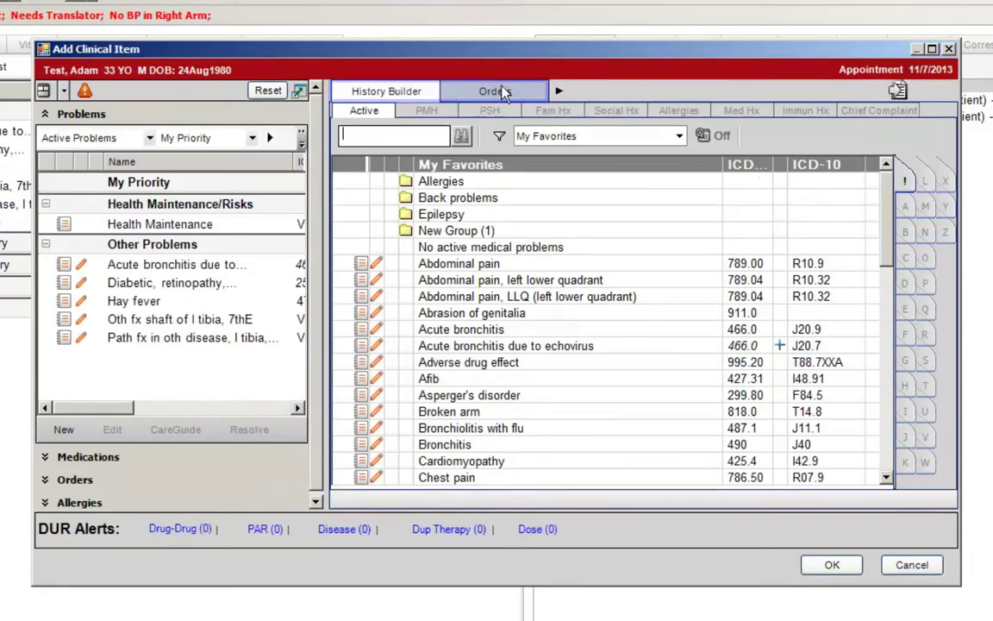
pyautogui.click(504, 91)
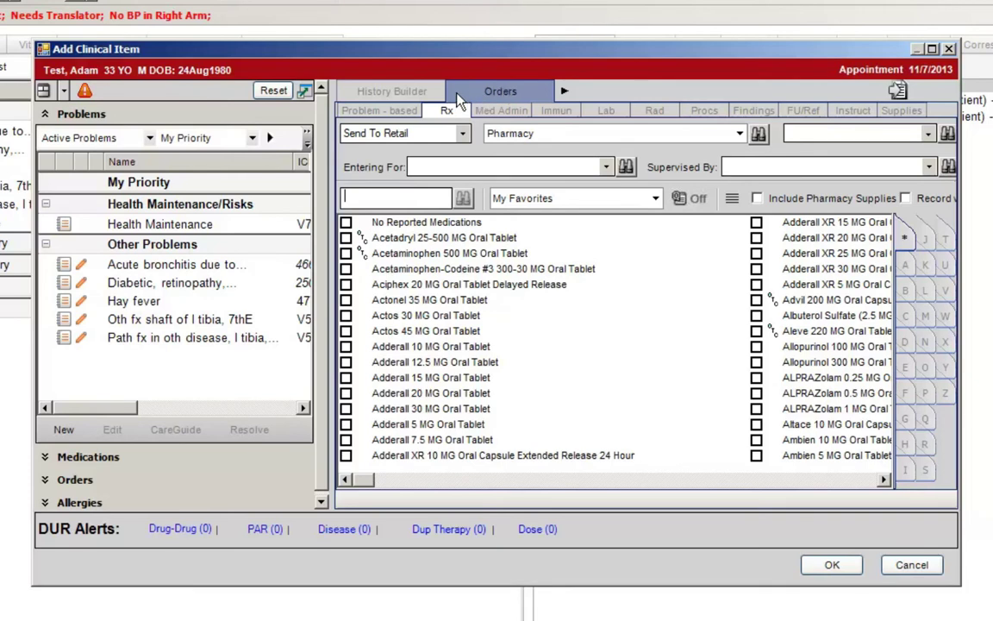
pyautogui.click(306, 93)
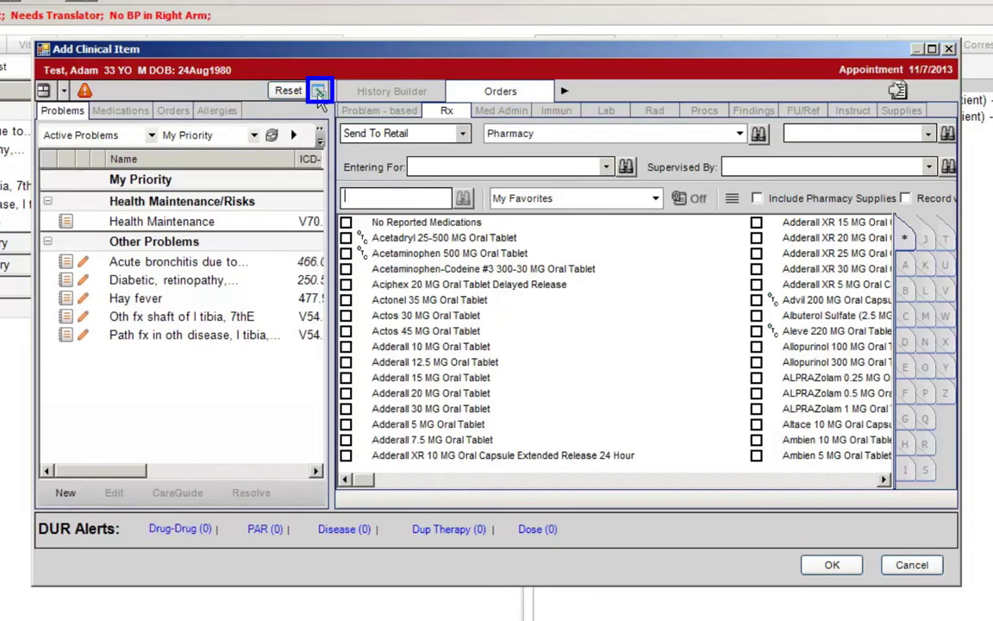
pyautogui.click(319, 92)
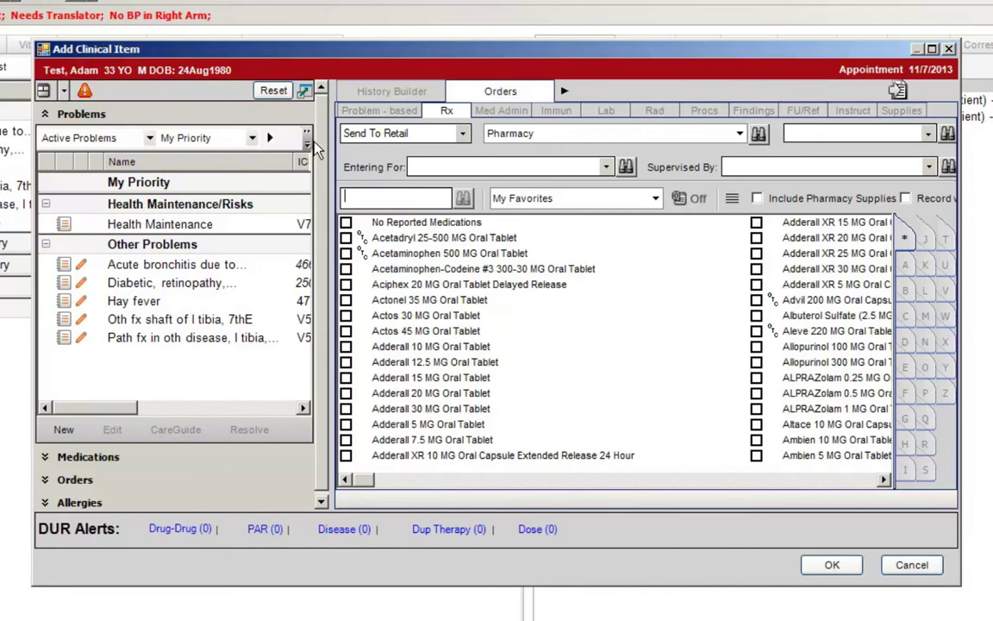
pyautogui.click(251, 138)
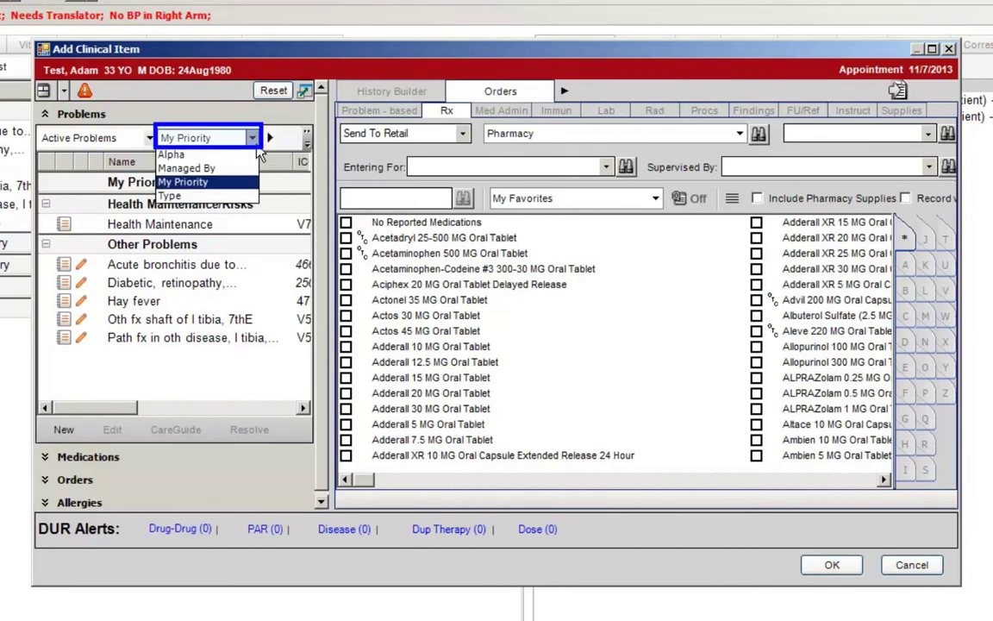
pyautogui.click(258, 152)
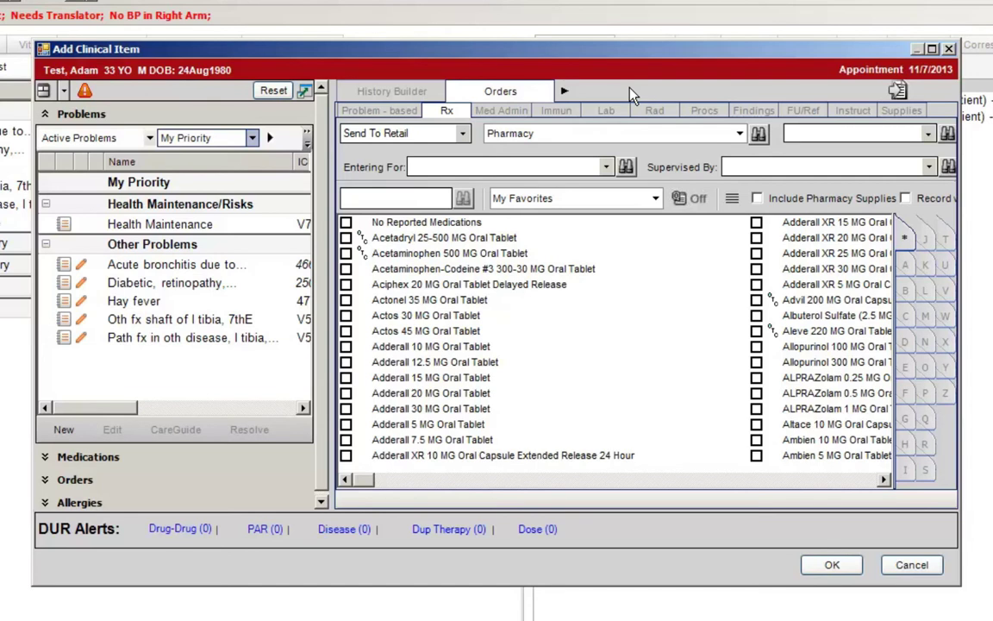
# Step: Return to History Builder favorites and dismiss the Compression fx, lumbar spine context menu
pyautogui.click(415, 93)
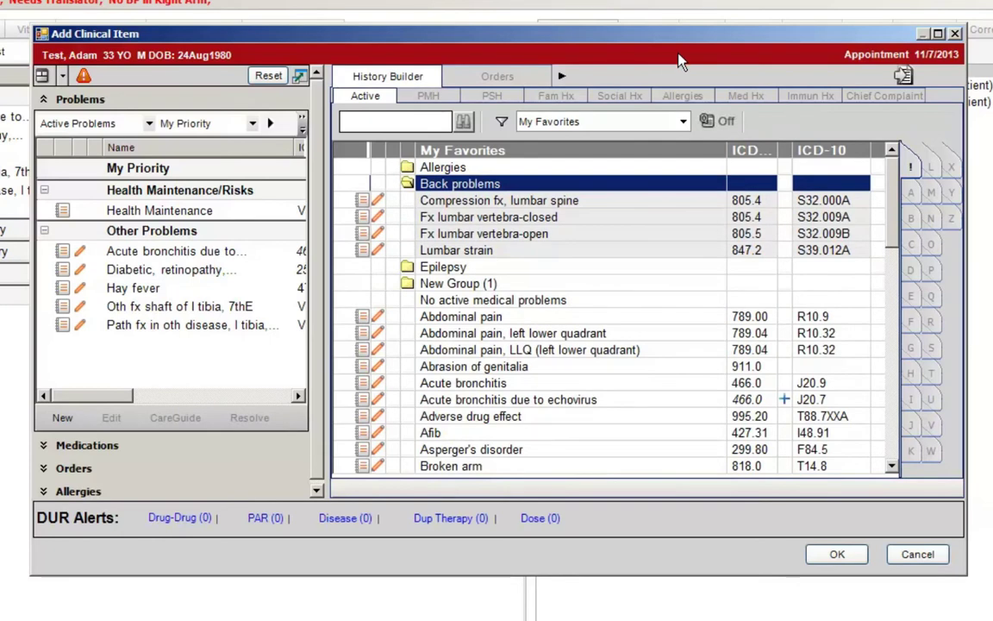
pyautogui.rightClick(522, 203)
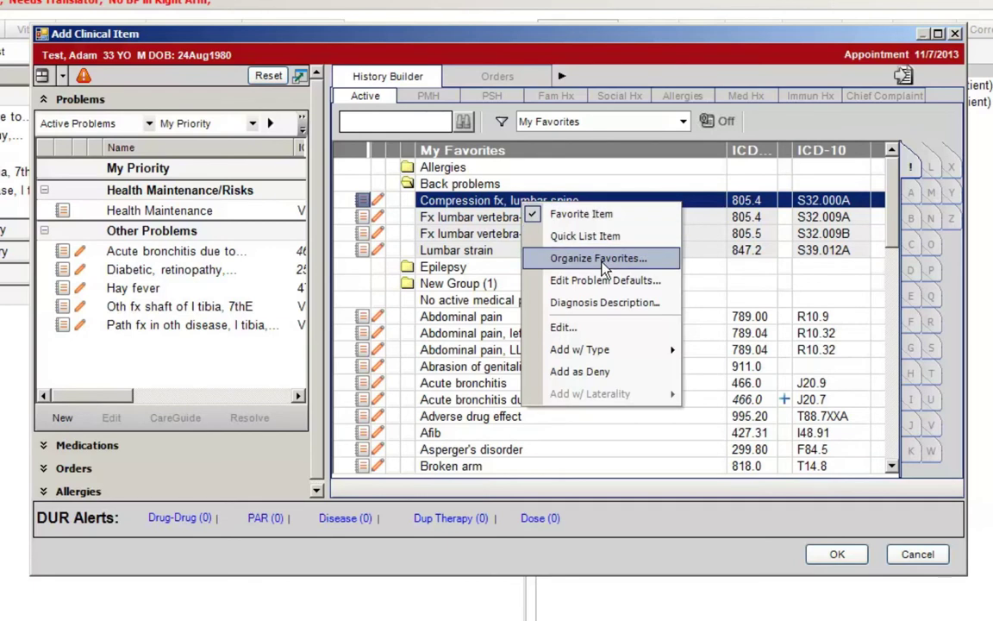
pyautogui.click(758, 96)
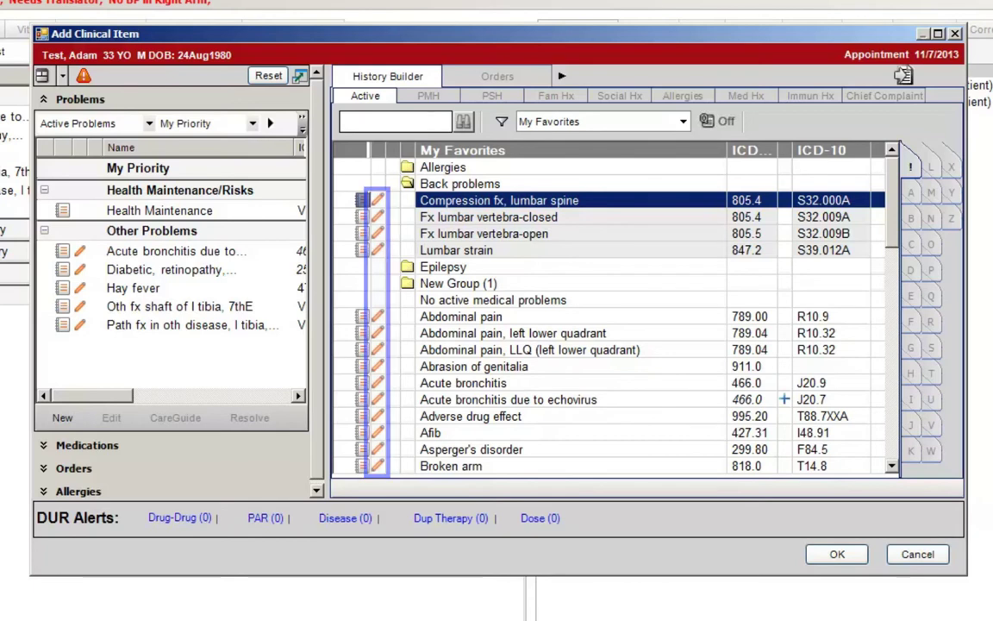
# Step: Search 'dep' and add Depression, then view the PMH and Fam Hx favorites
pyautogui.click(419, 120)
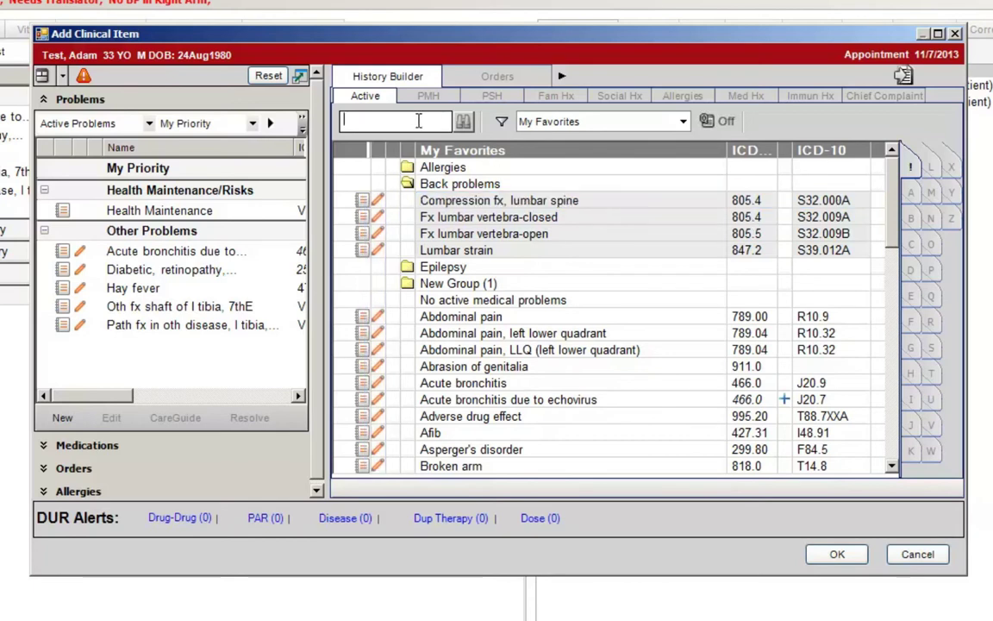
pyautogui.write('dep')
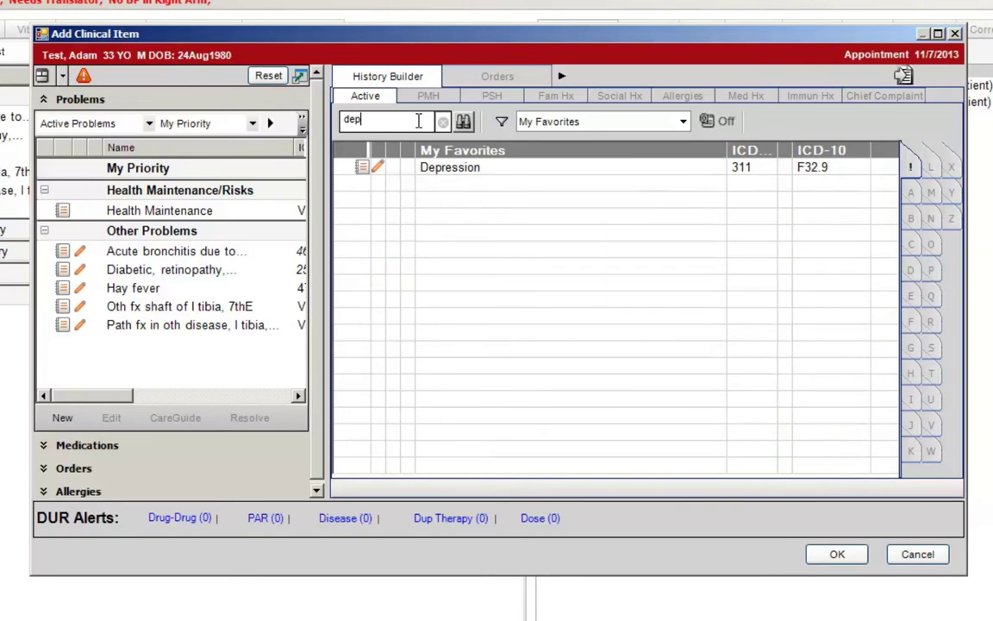
pyautogui.click(474, 169)
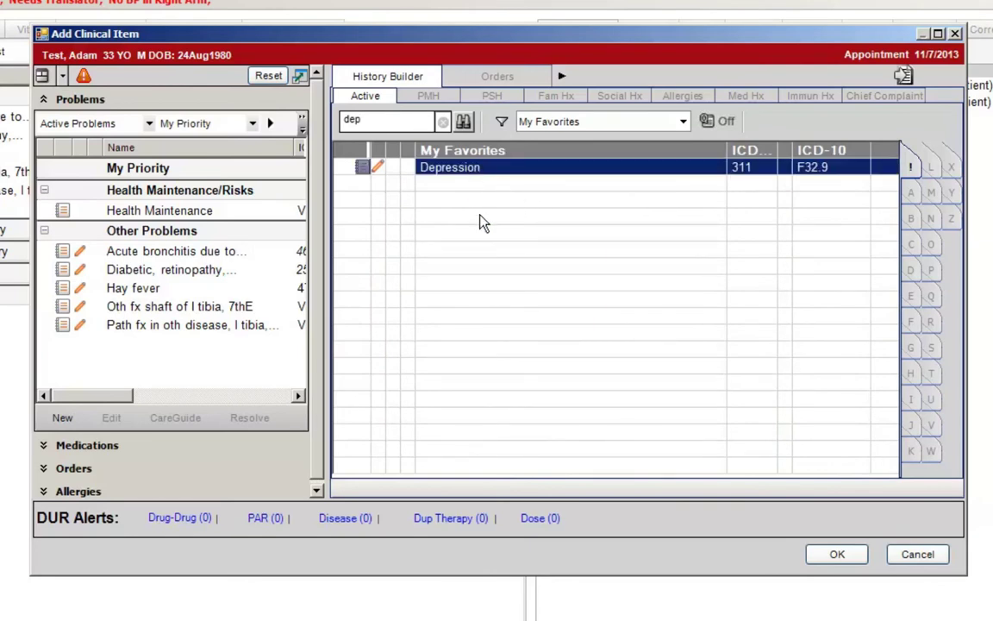
pyautogui.click(431, 96)
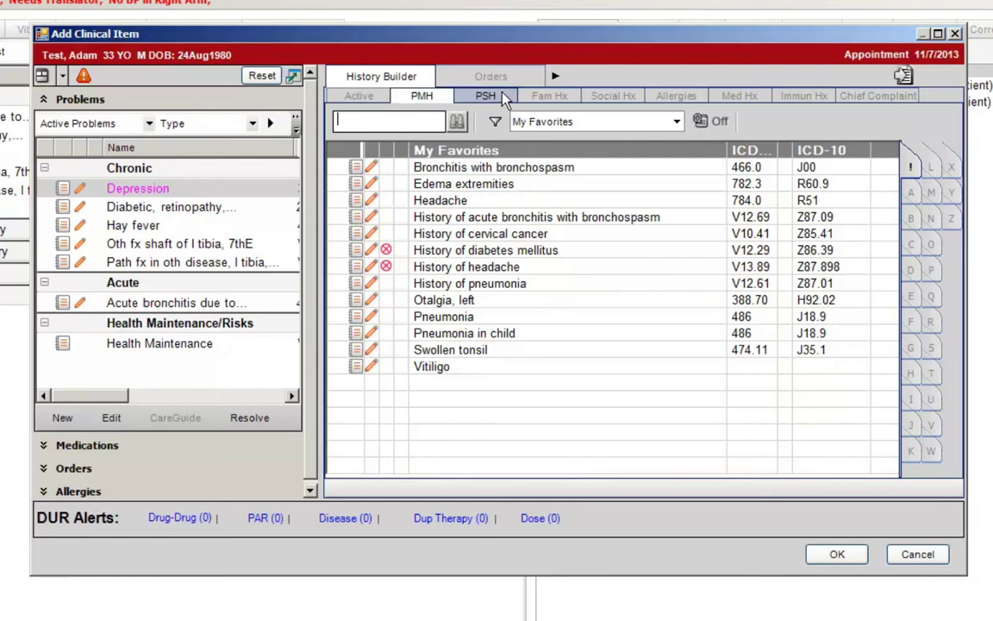
pyautogui.click(567, 98)
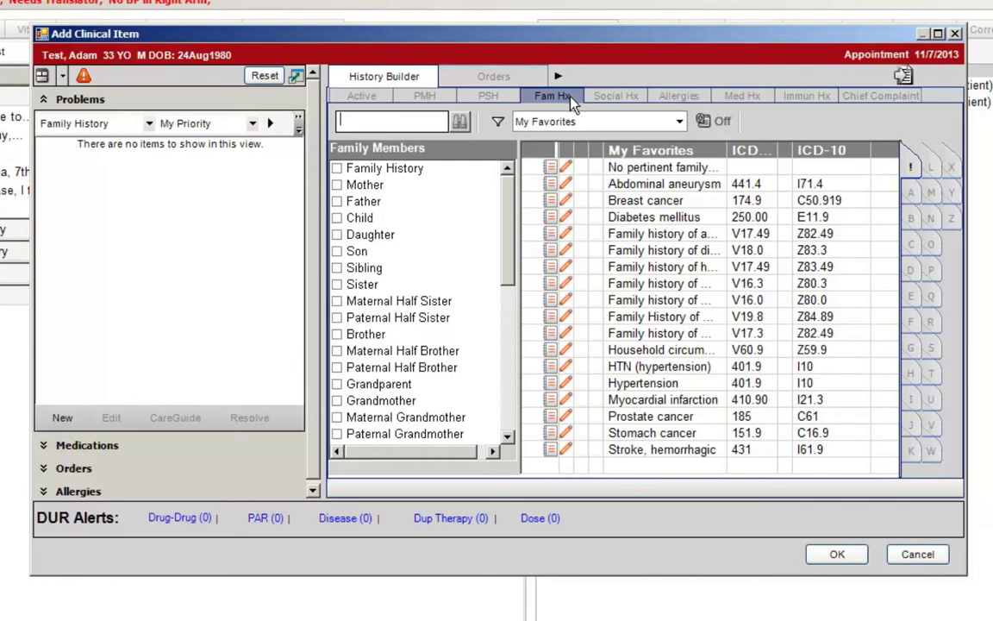
# Step: Add 'No pertinent family history' under general Family History, with Son and Daughter unchecked
pyautogui.click(337, 251)
pyautogui.click(337, 234)
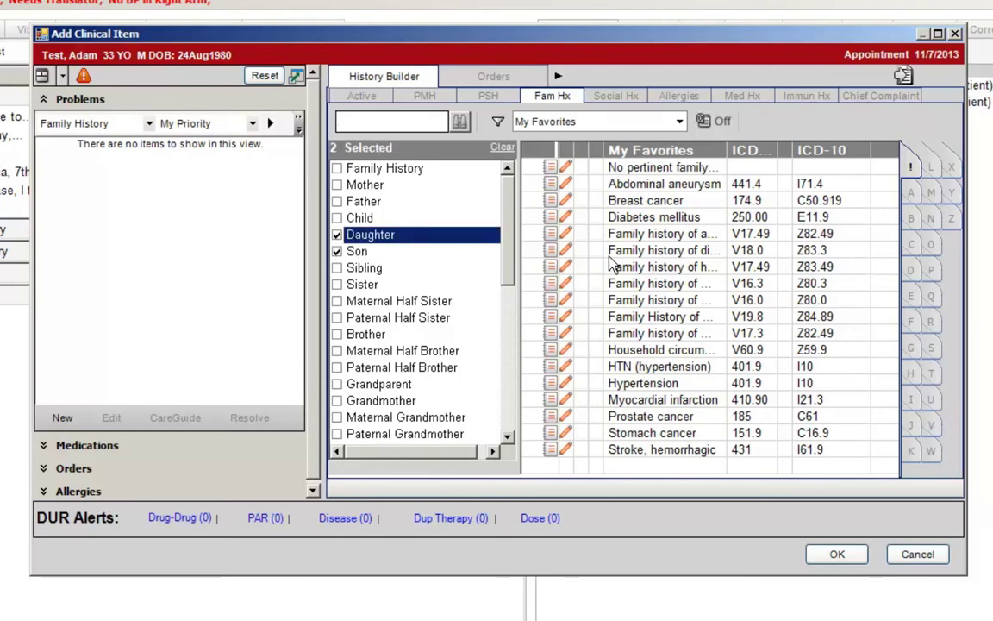
pyautogui.click(337, 235)
pyautogui.click(337, 252)
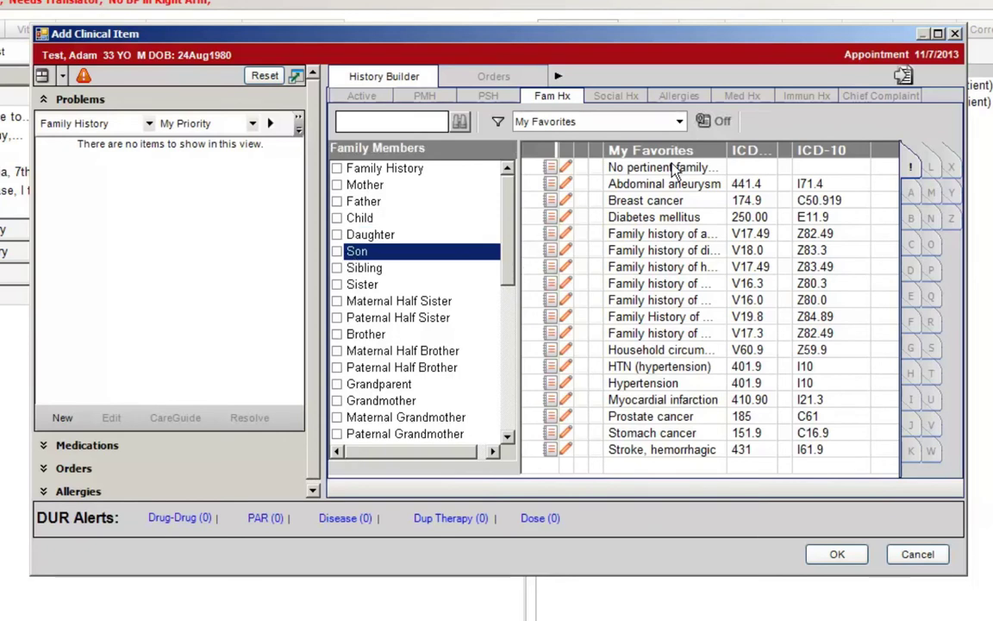
pyautogui.click(338, 169)
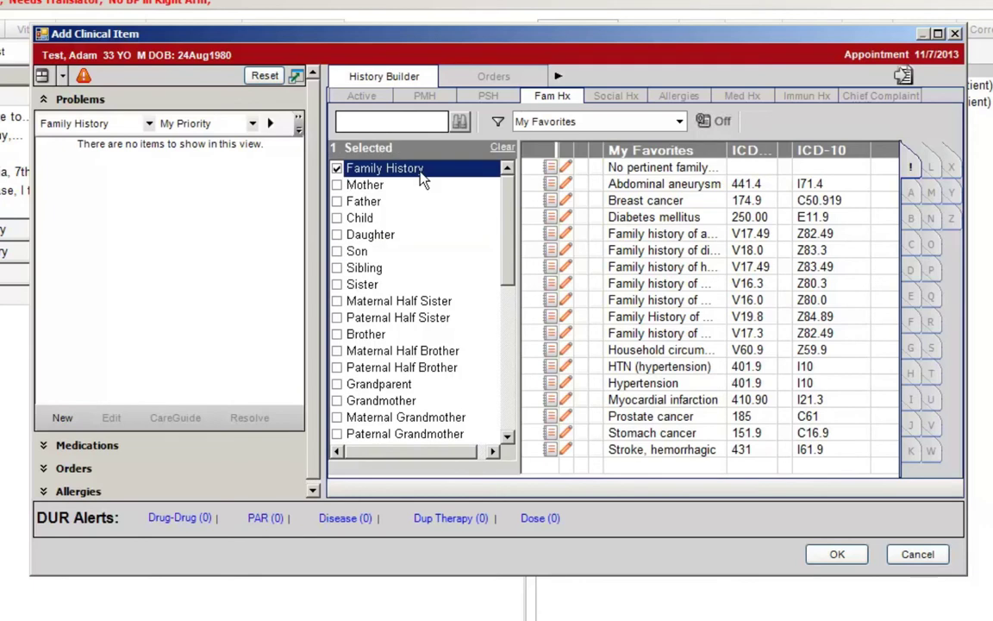
pyautogui.click(664, 169)
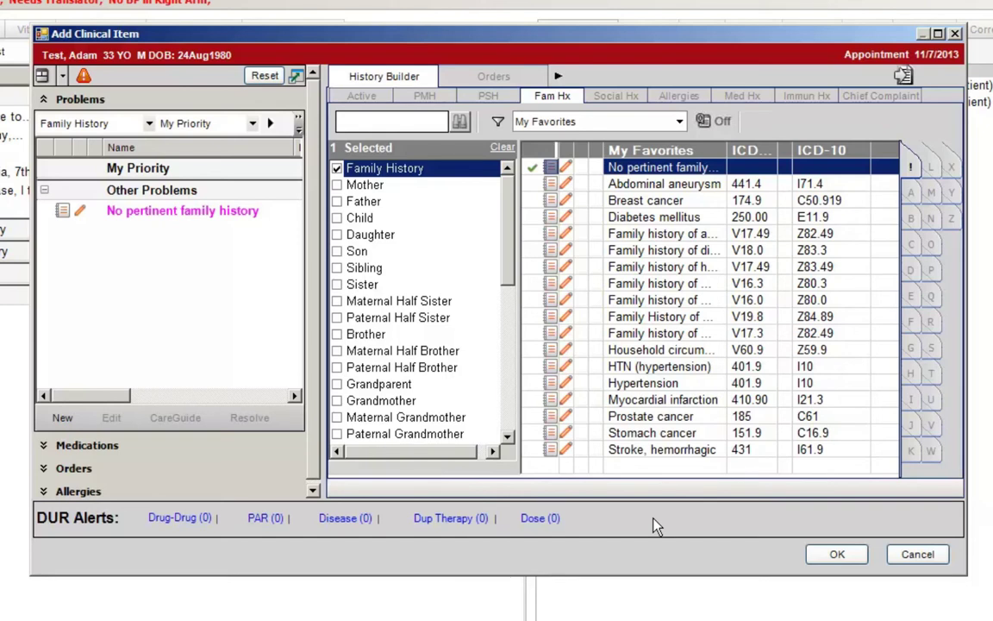
# Step: Record Never a smoker from a 'smok' Social Hx search, then return to Orders
pyautogui.click(614, 96)
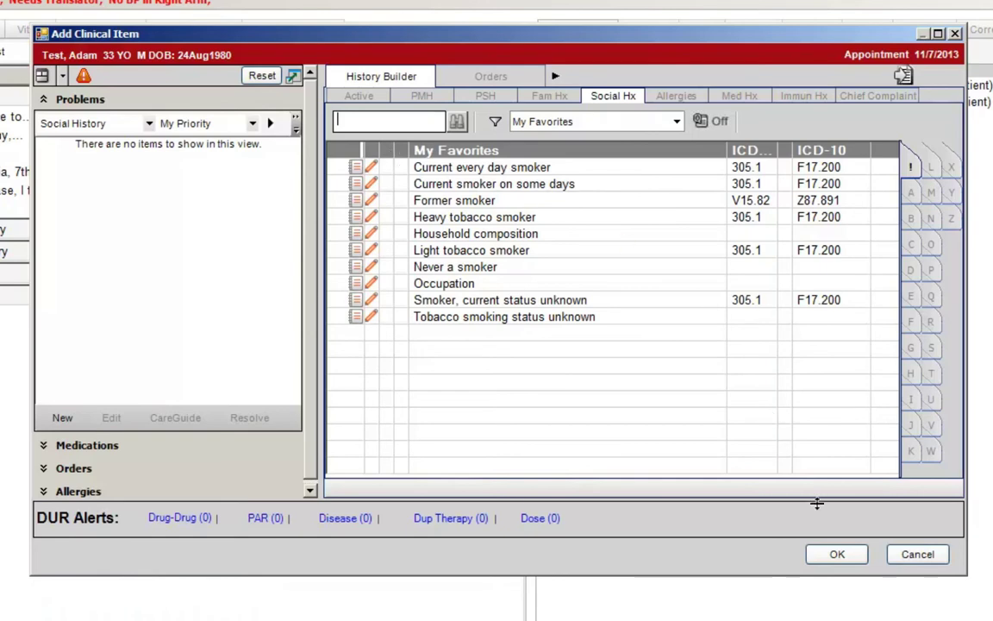
pyautogui.write('smok')
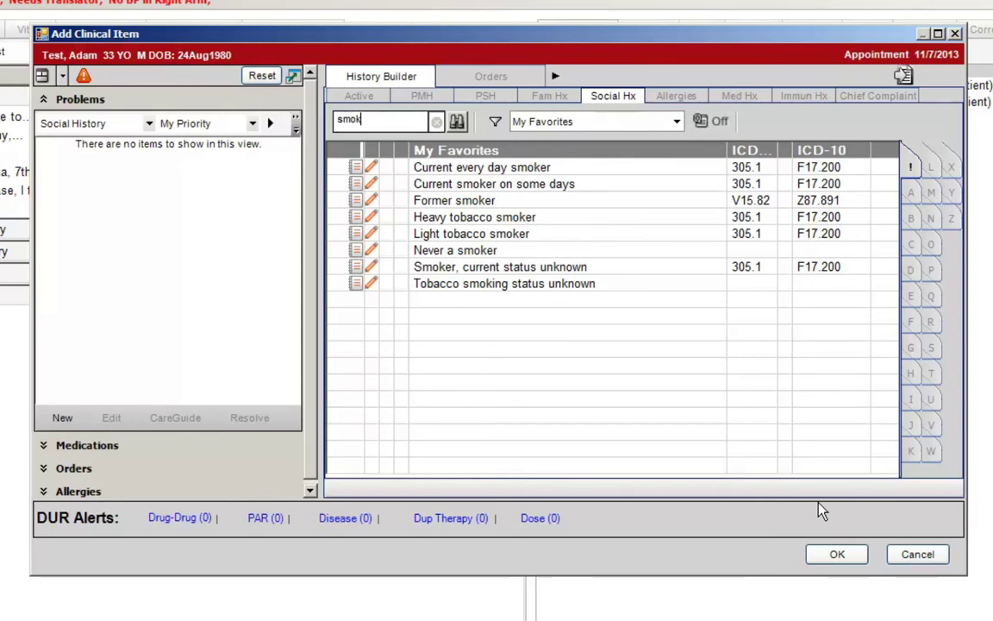
pyautogui.click(461, 251)
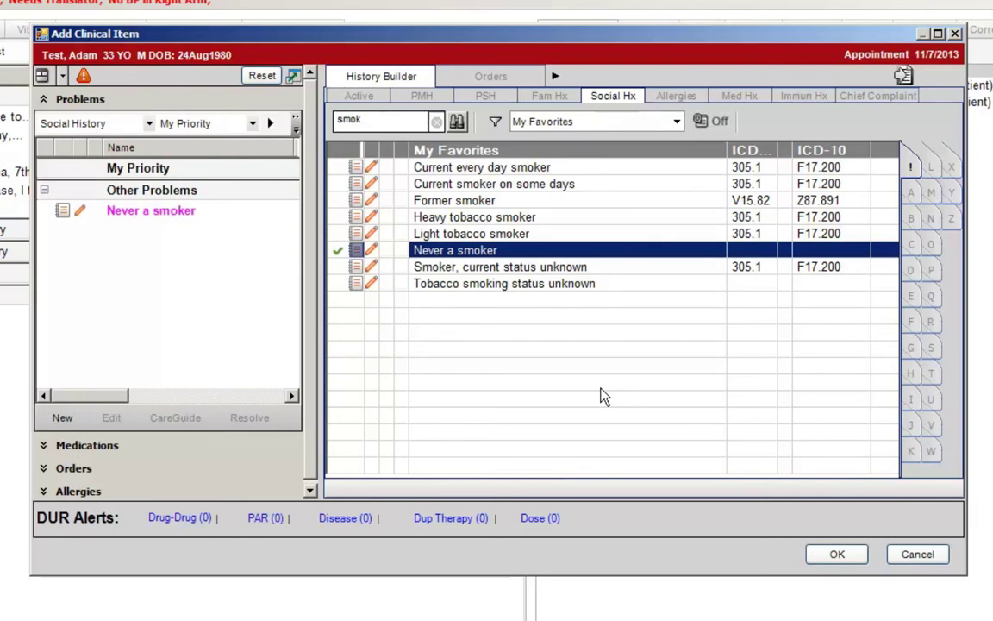
pyautogui.click(498, 77)
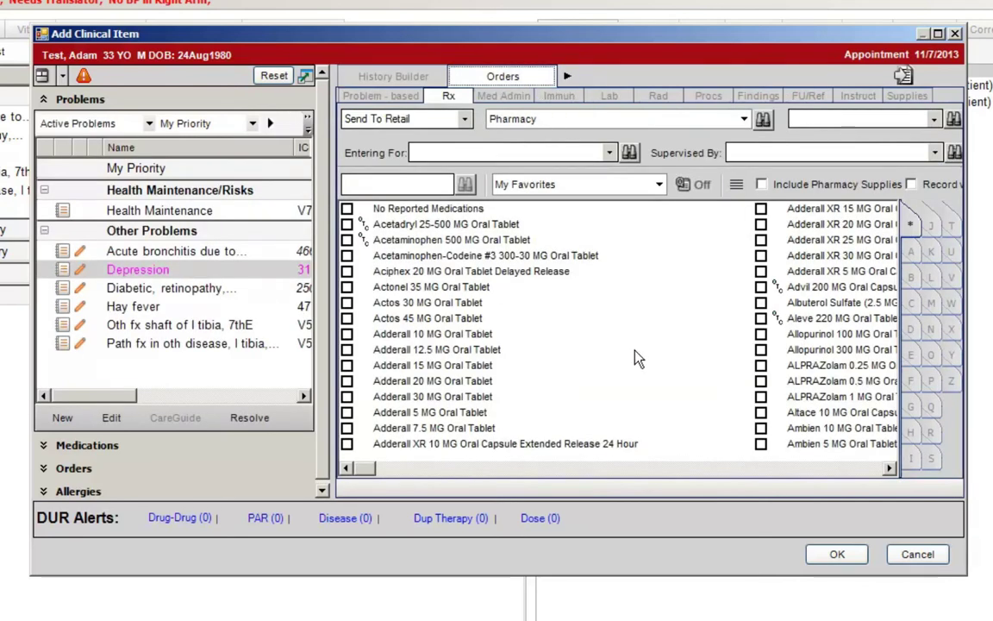
pyautogui.click(620, 98)
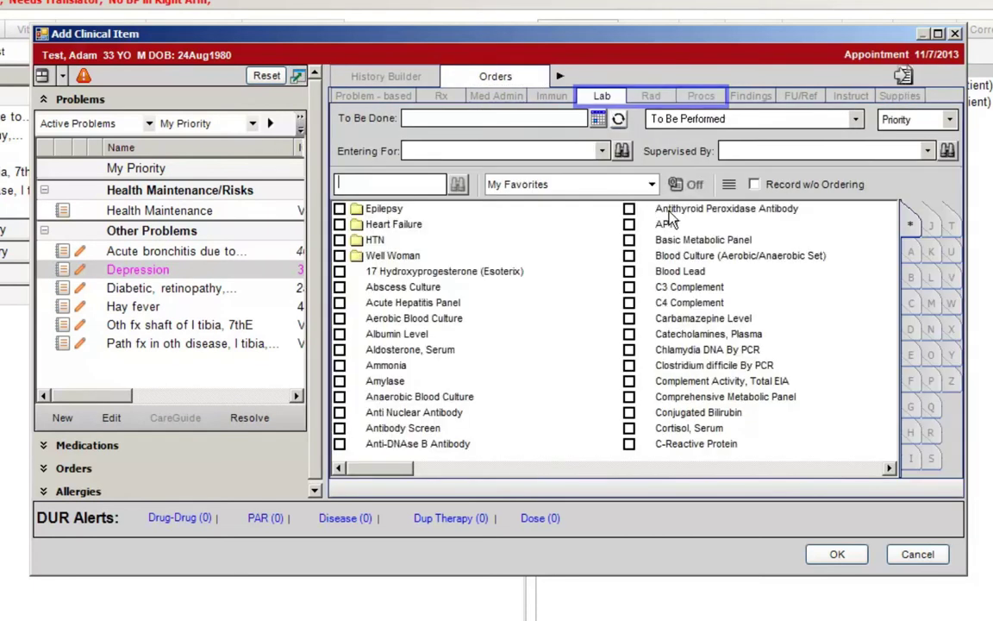
pyautogui.click(651, 96)
pyautogui.click(700, 96)
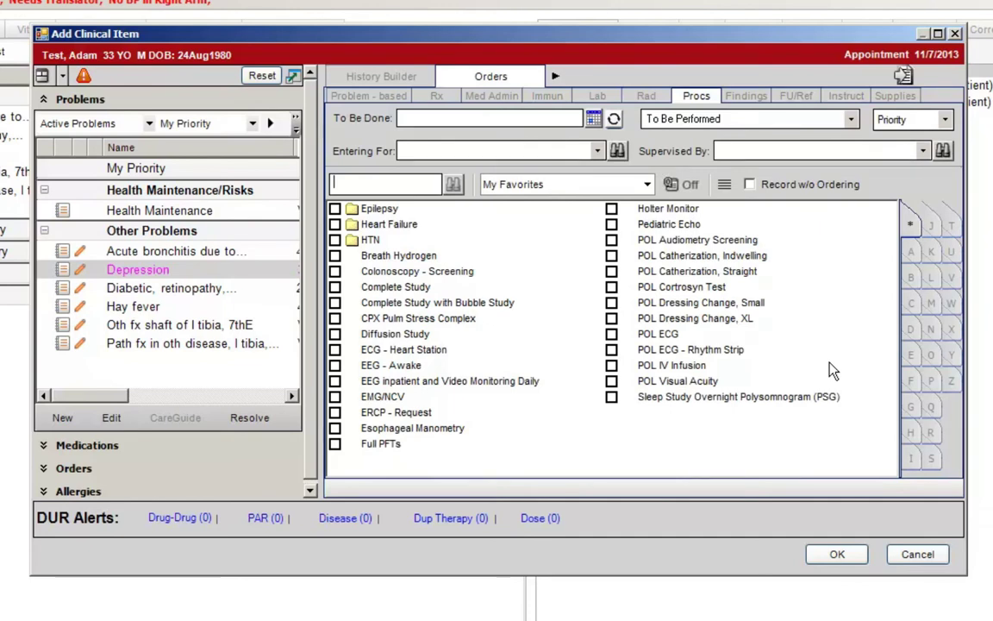
pyautogui.click(743, 96)
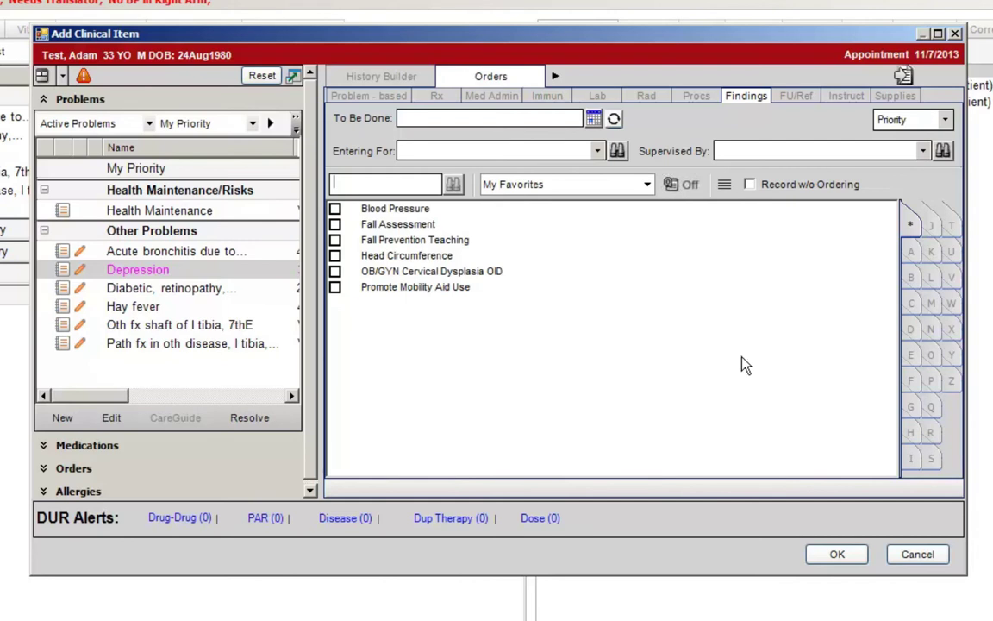
pyautogui.click(446, 97)
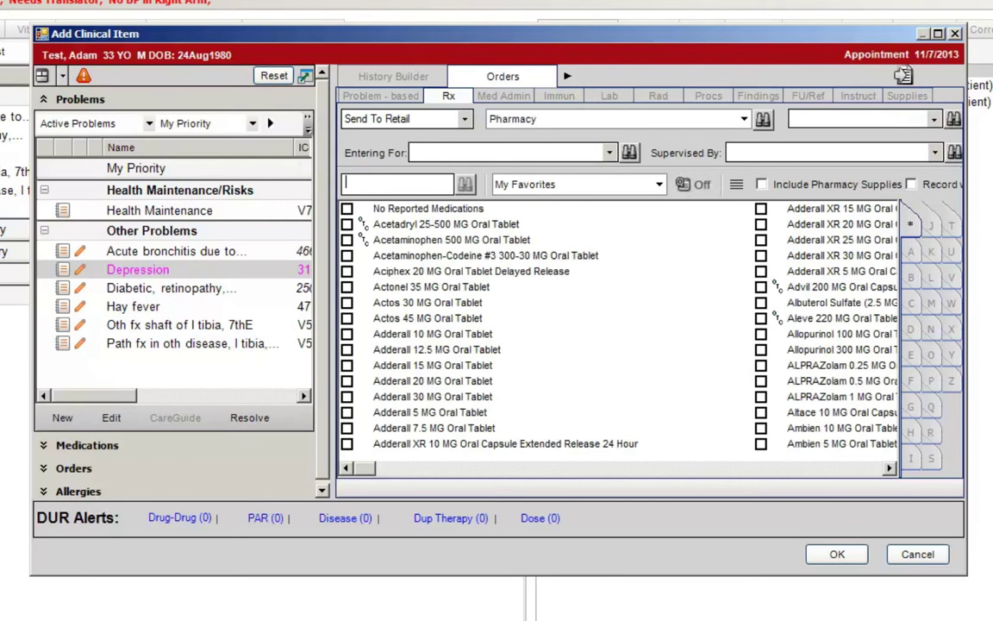
# Step: Order Effexor XR 75 MG, justifying duplicate therapy with No reasonable alternatives, then close
pyautogui.write('effe')
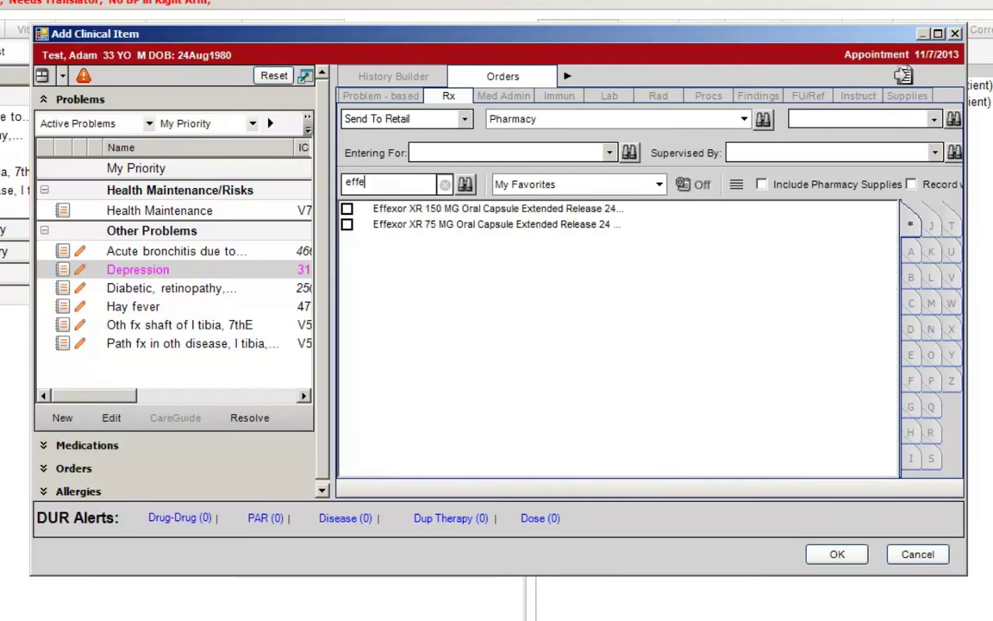
pyautogui.click(346, 225)
pyautogui.click(561, 335)
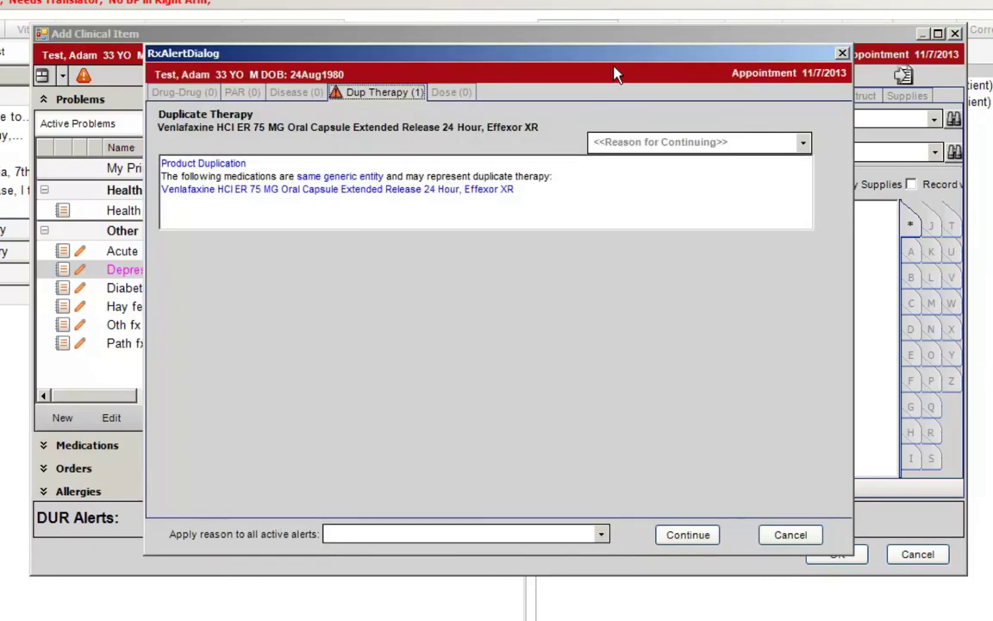
pyautogui.moveTo(617, 55); pyautogui.dragTo(627, 9)
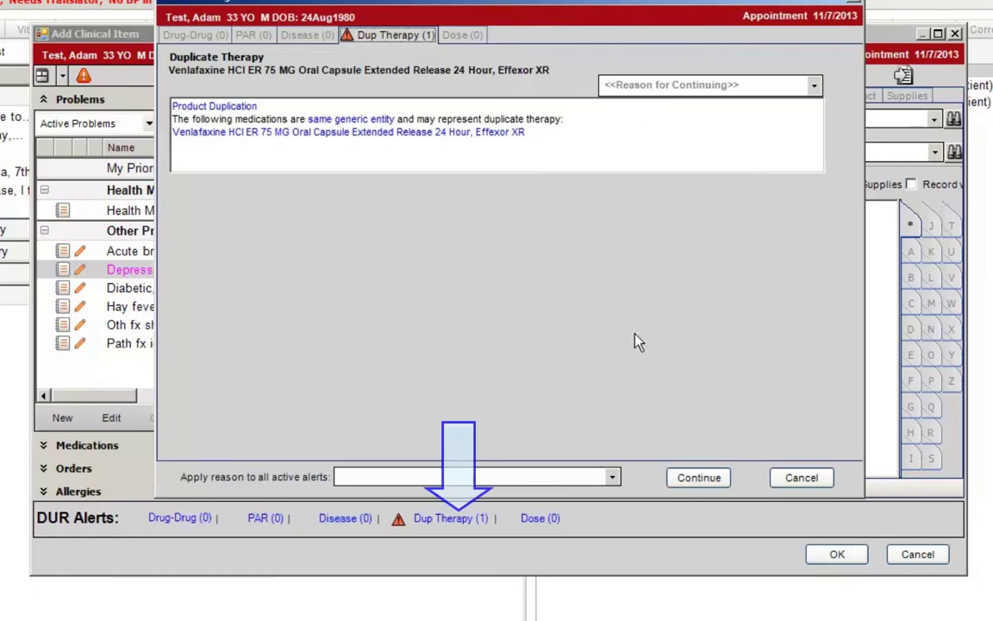
pyautogui.click(814, 85)
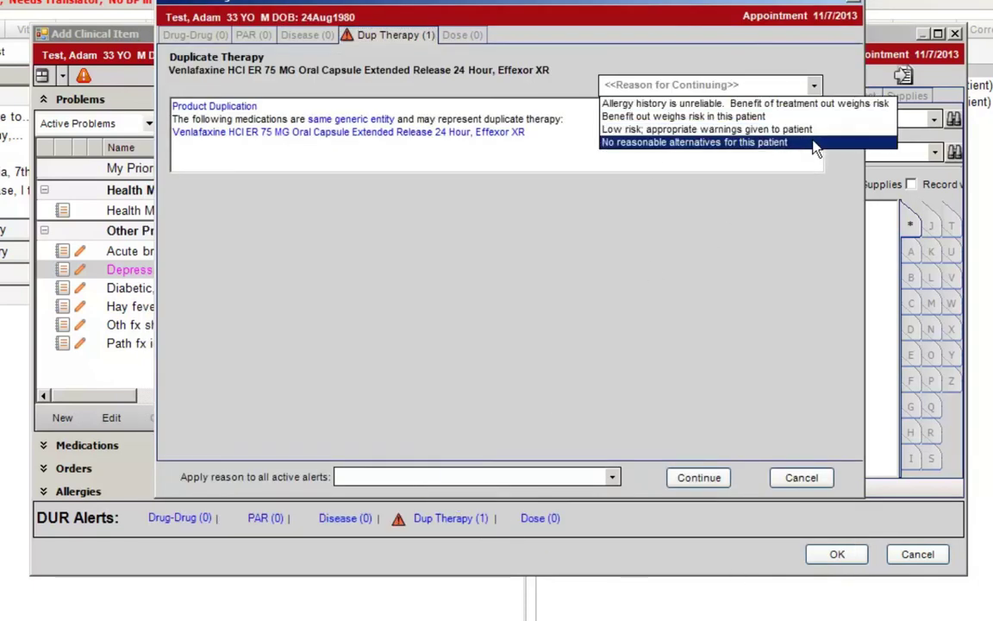
pyautogui.click(741, 141)
pyautogui.click(705, 477)
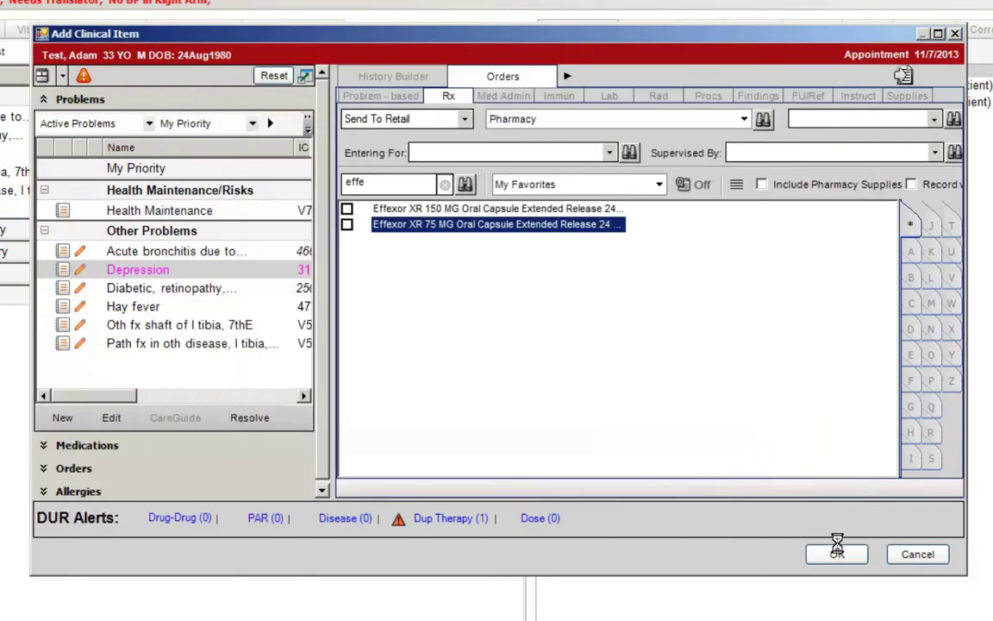
pyautogui.click(909, 557)
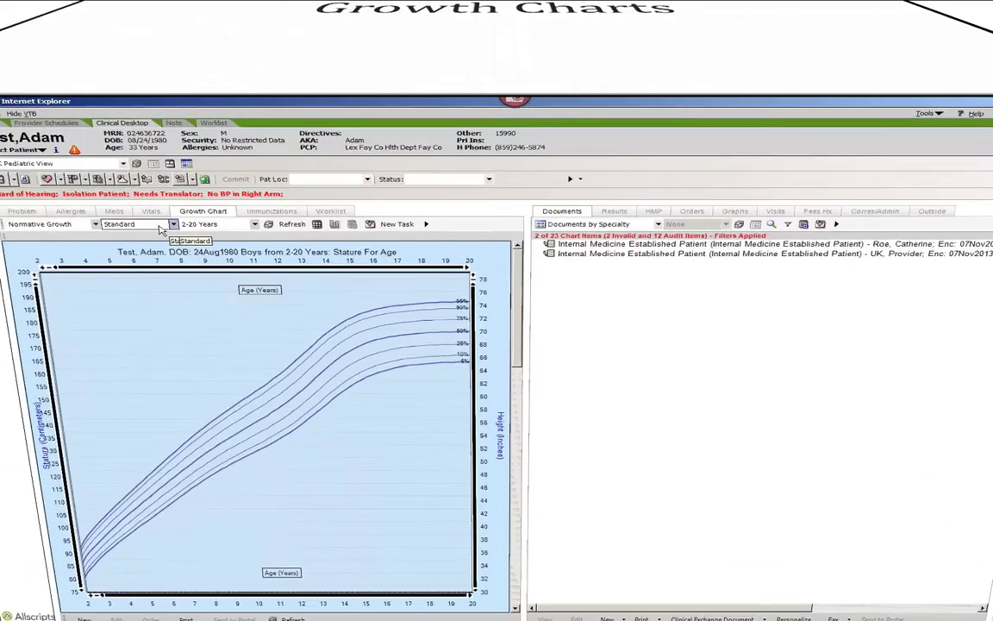
# Step: Check the Growth Chart Standard dropdown and keep the current standard selected
pyautogui.click(201, 141)
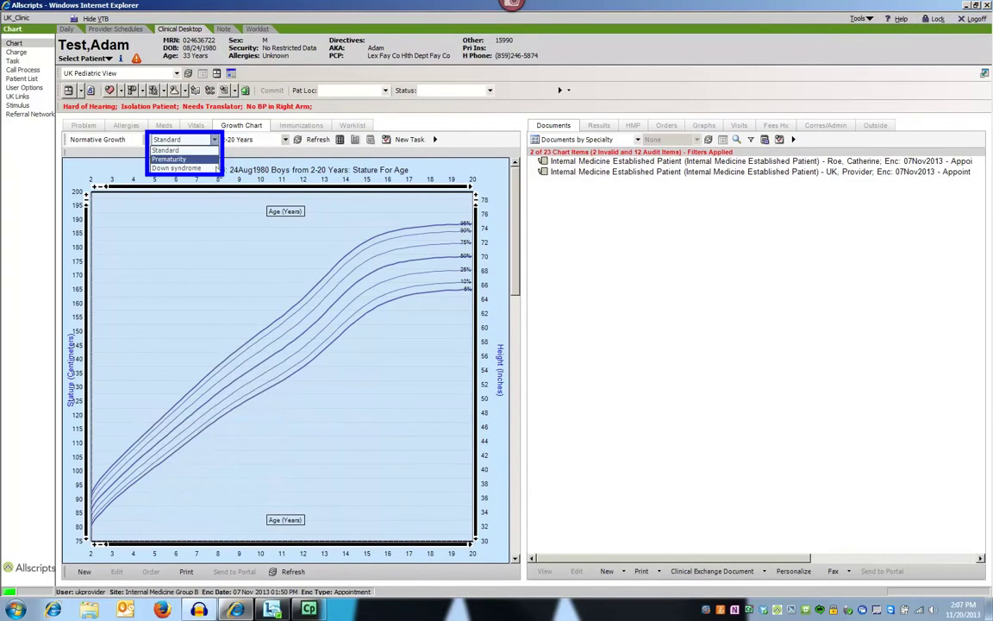
pyautogui.click(463, 144)
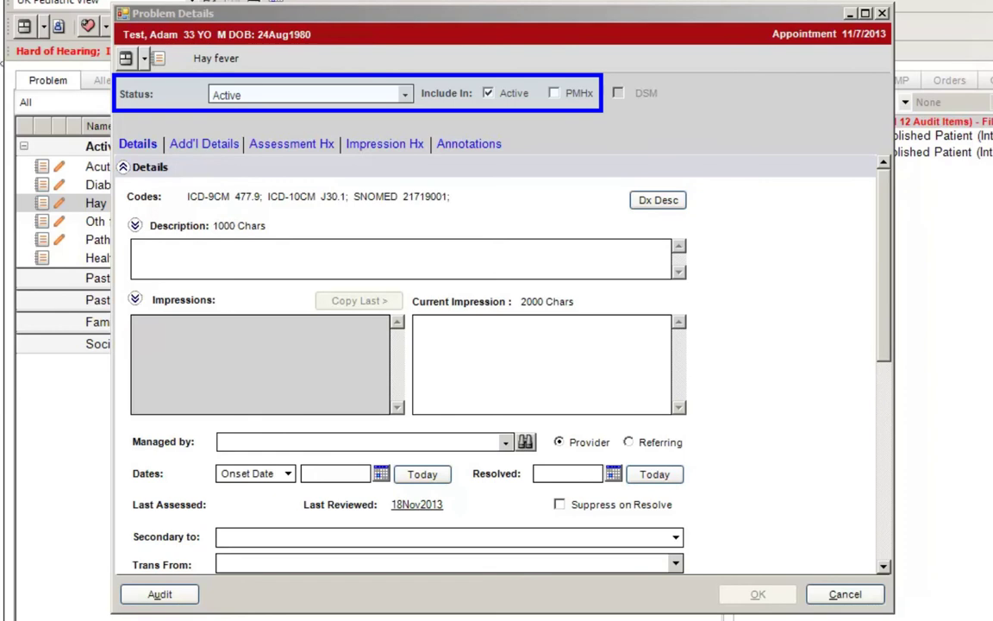
# Step: Cancel the Hay fever Problem Details dialog without saving changes
pyautogui.click(871, 593)
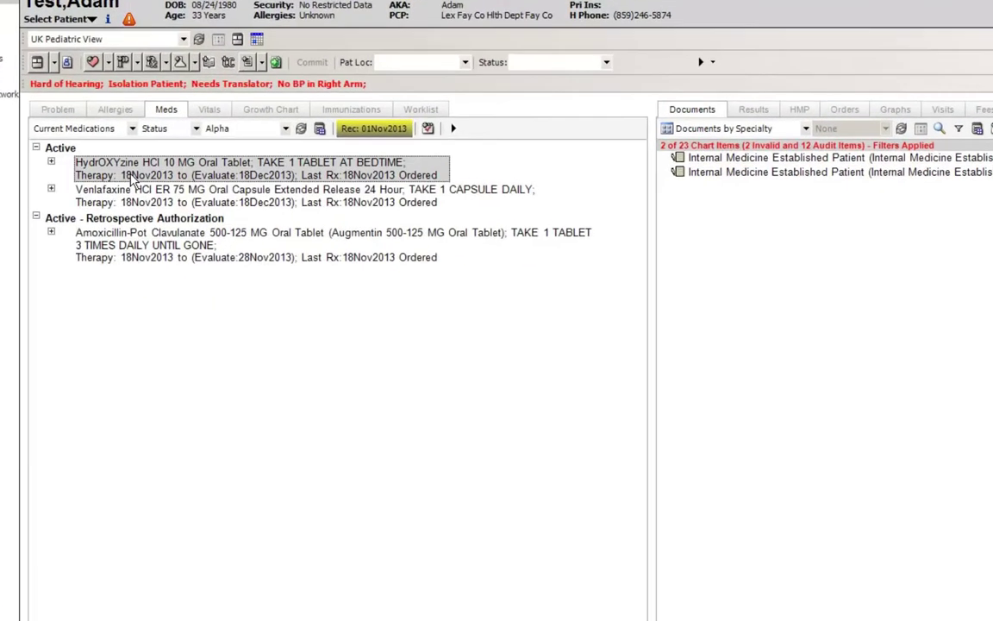
# Step: View the HydrOXYzine prescription's full details, then close the Medication Viewer window
pyautogui.doubleClick(134, 176)
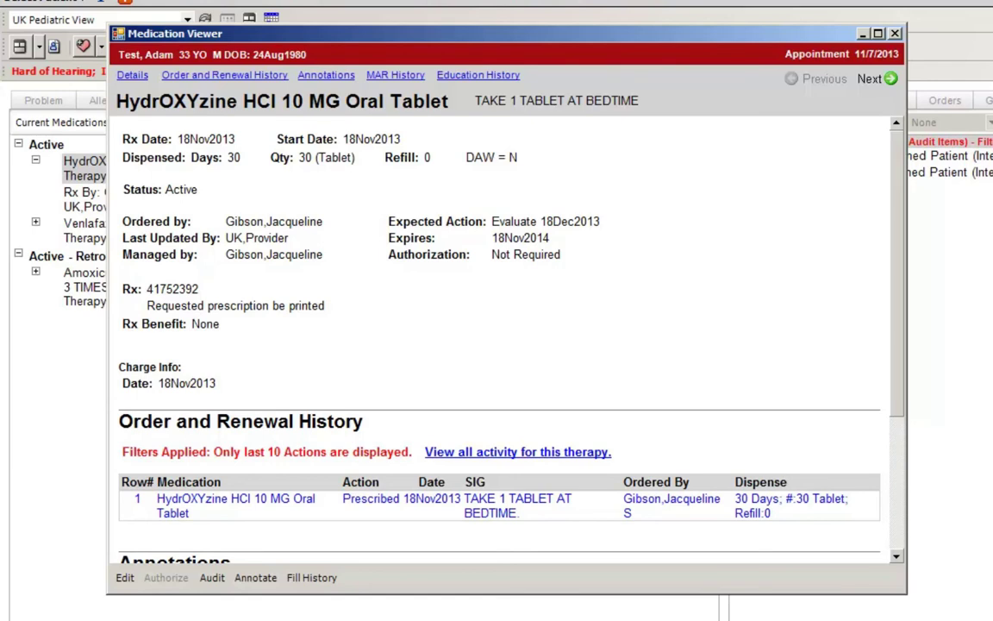
pyautogui.click(895, 34)
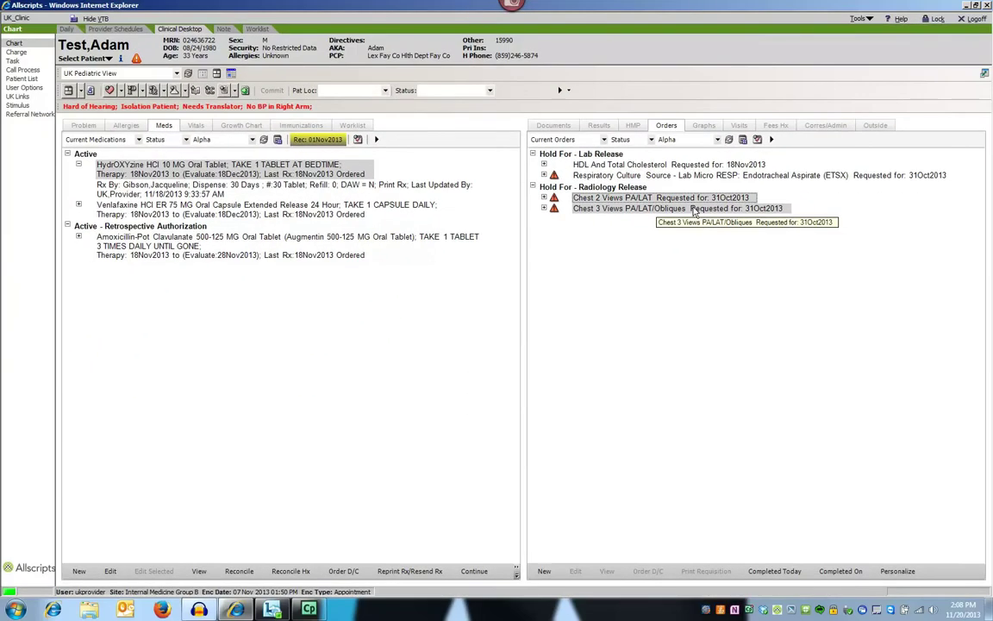
# Step: Use Edit Selected on both chest X-ray orders to link them to Acute bronchitis due to echovirus
pyautogui.rightClick(640, 217)
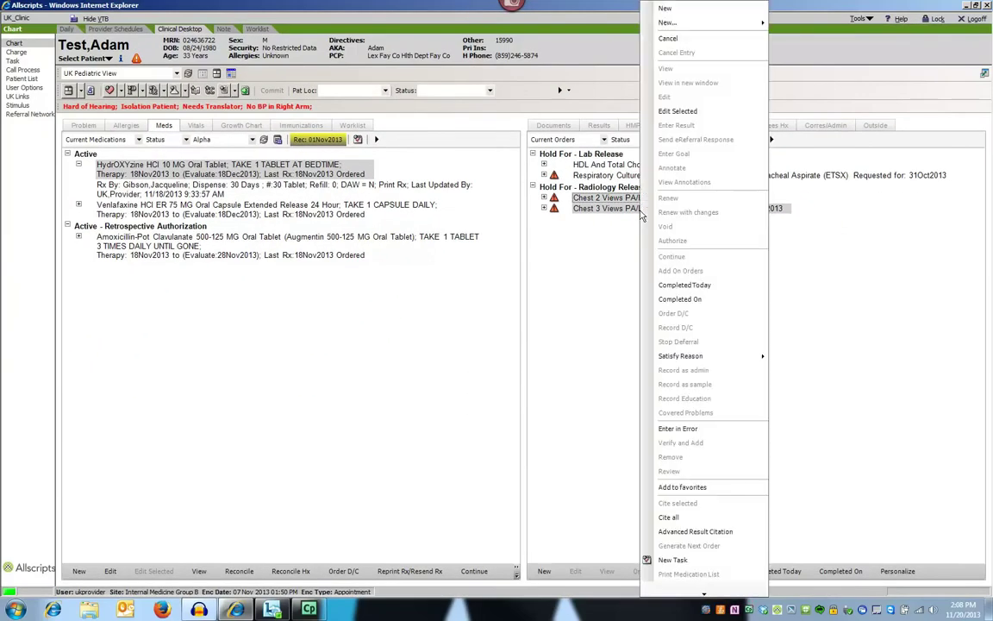
pyautogui.click(705, 111)
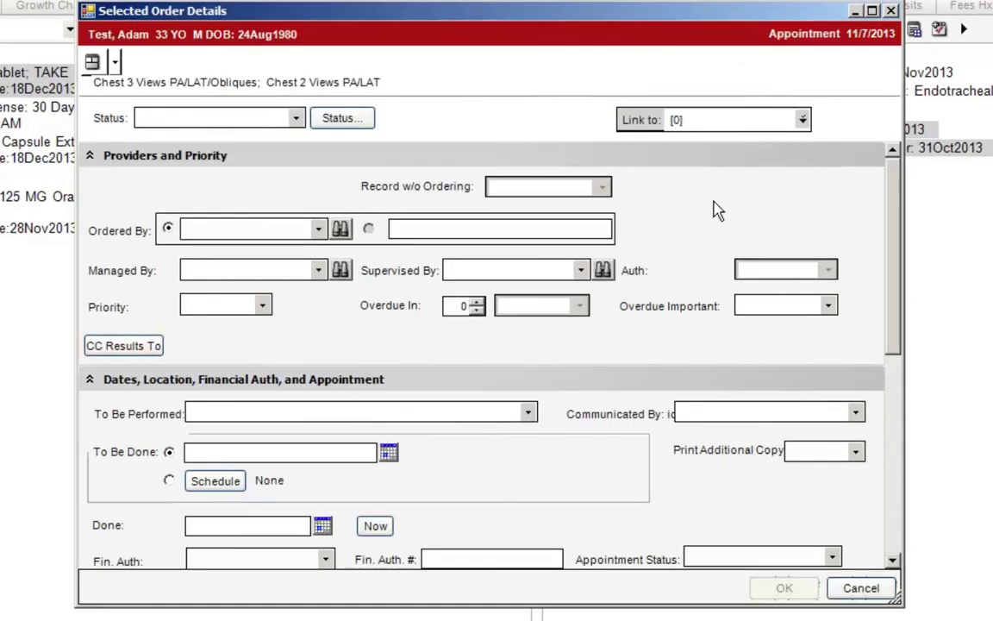
pyautogui.click(802, 120)
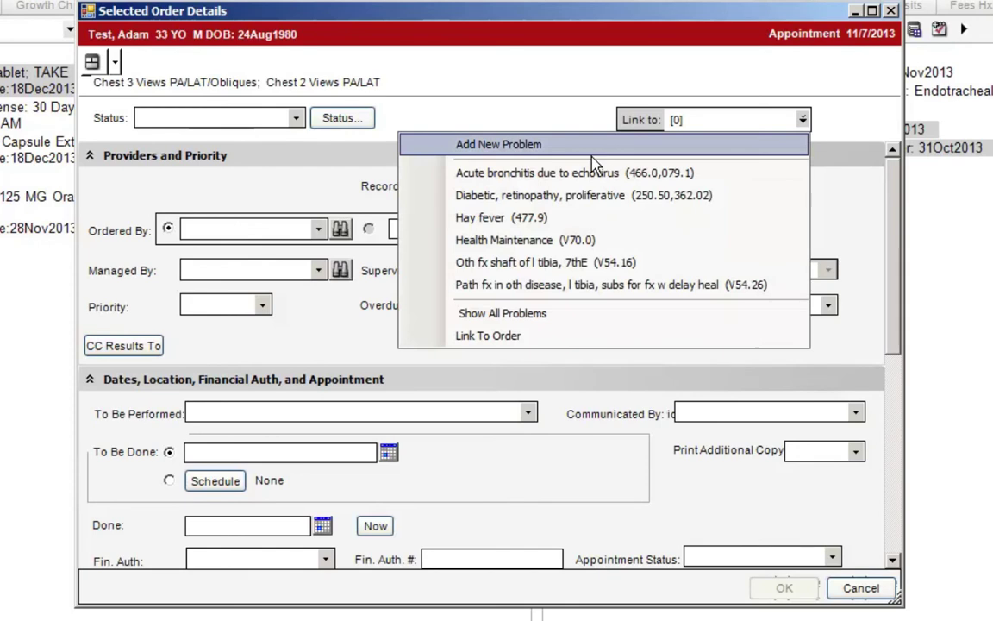
pyautogui.click(517, 173)
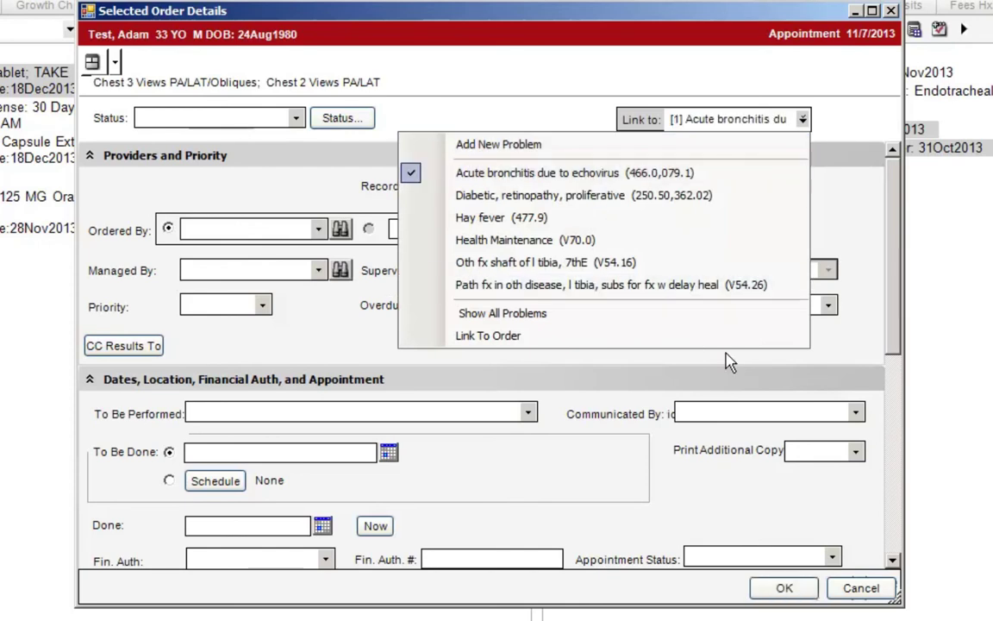
pyautogui.click(849, 125)
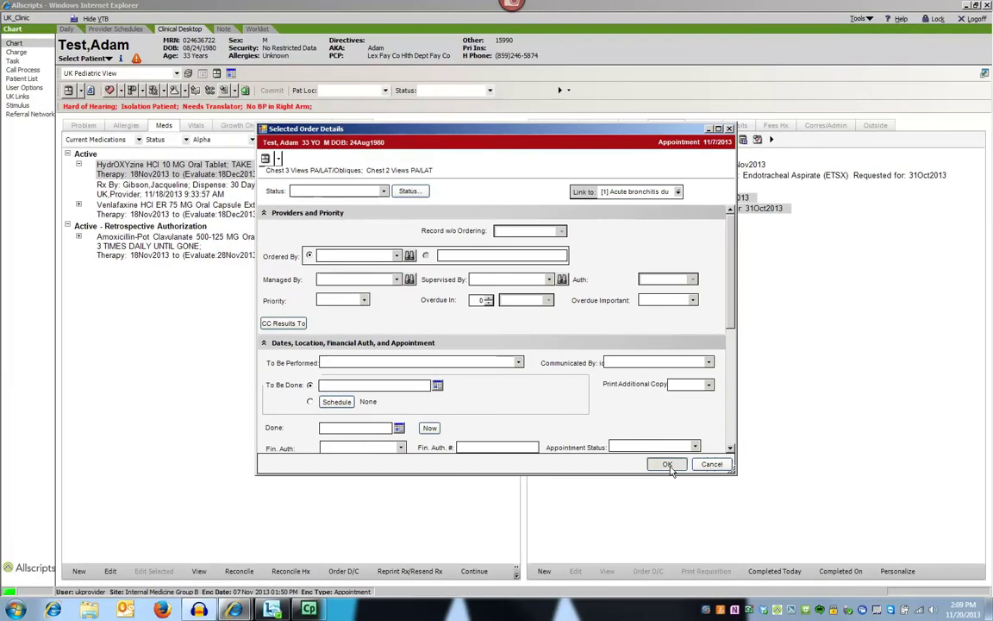
pyautogui.click(667, 464)
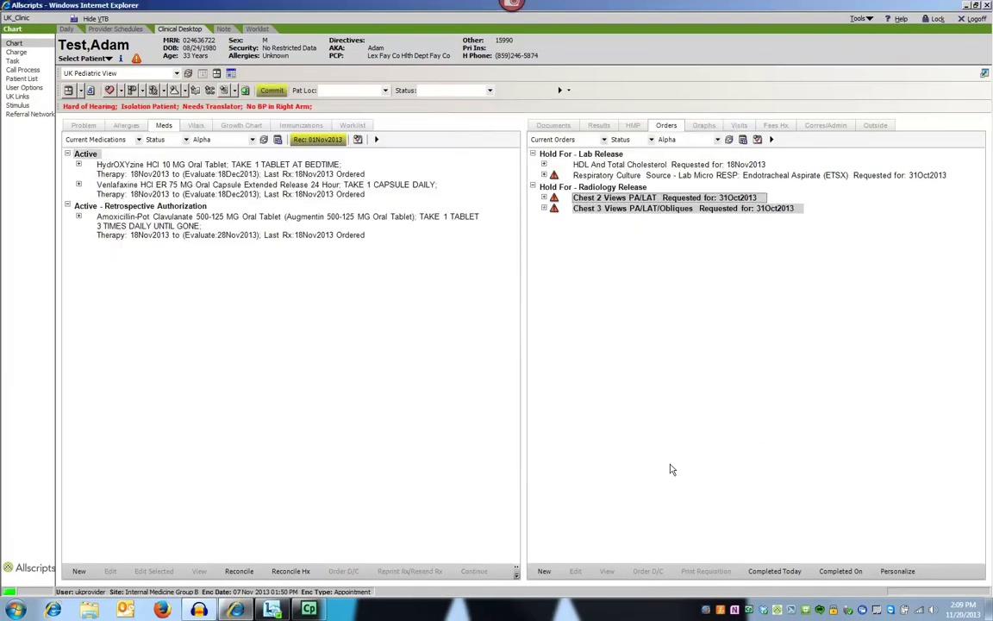
pyautogui.click(551, 125)
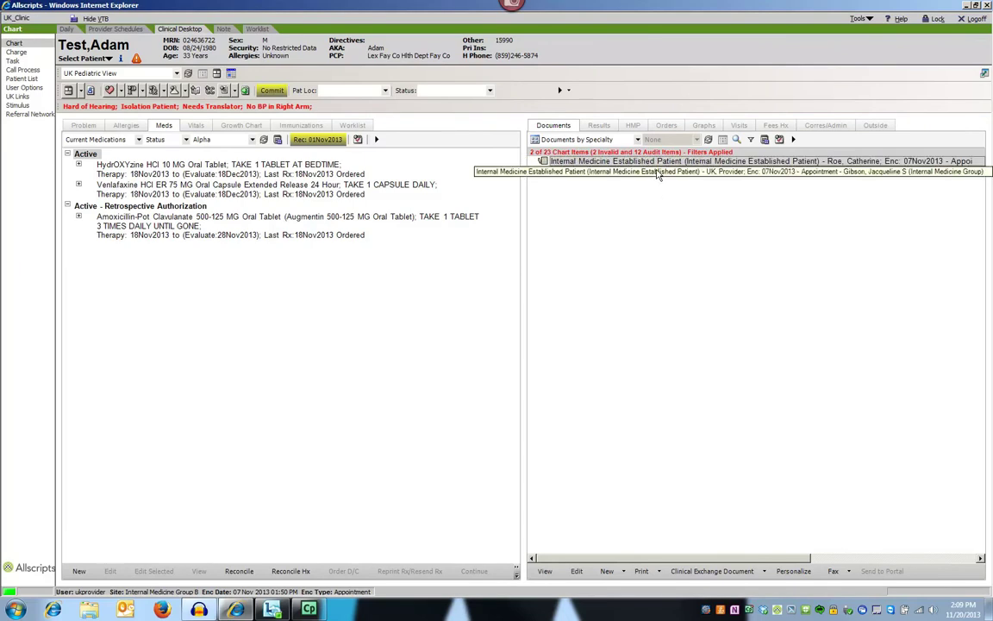
# Step: Select the second encounter document in Documents and bring up, then dismiss, its actions menu
pyautogui.click(664, 171)
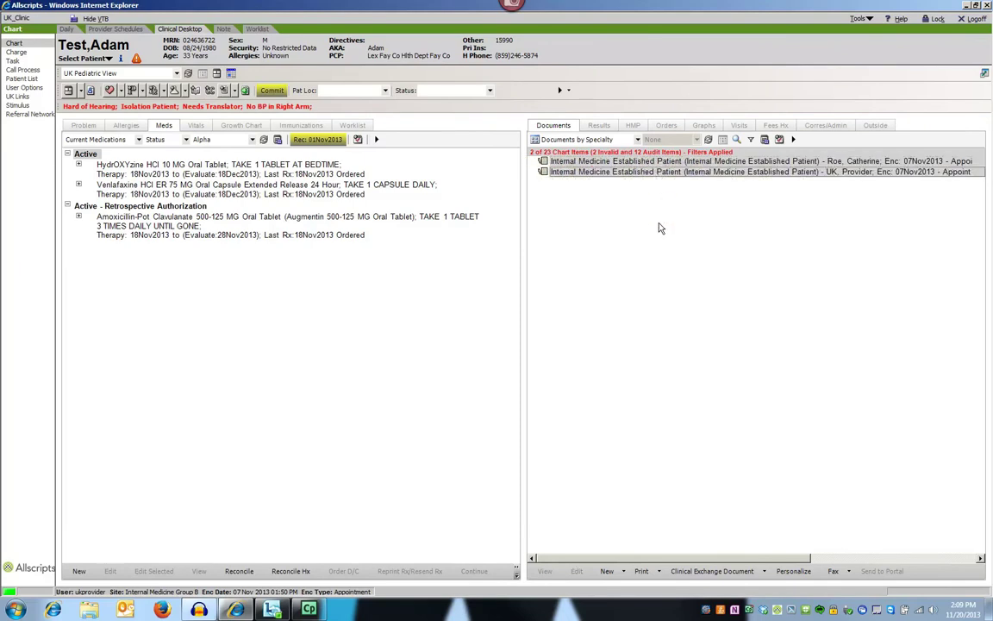
pyautogui.rightClick(700, 177)
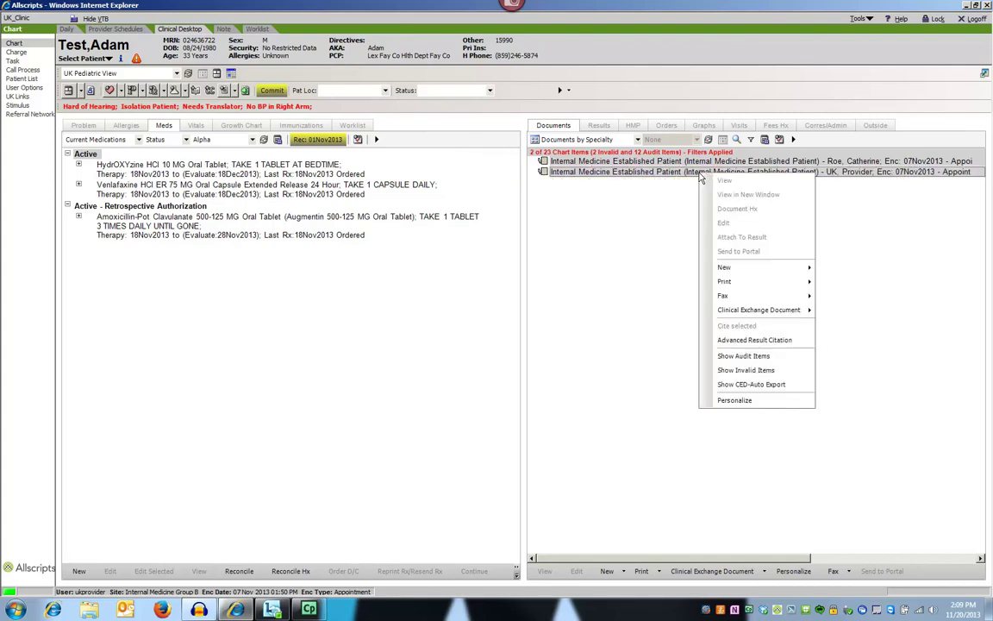
pyautogui.moveTo(775, 284)
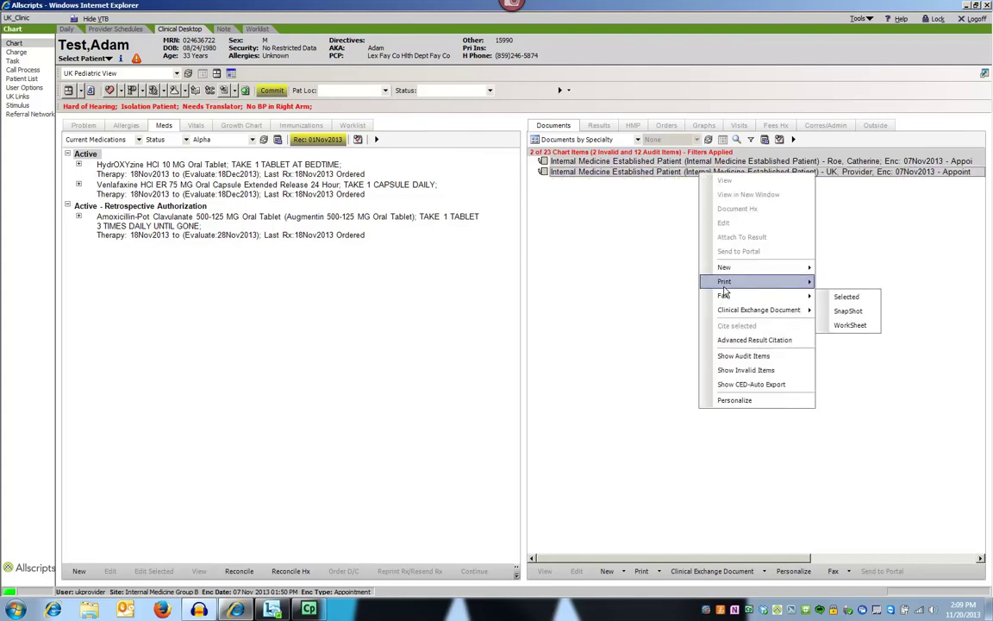
pyautogui.click(624, 268)
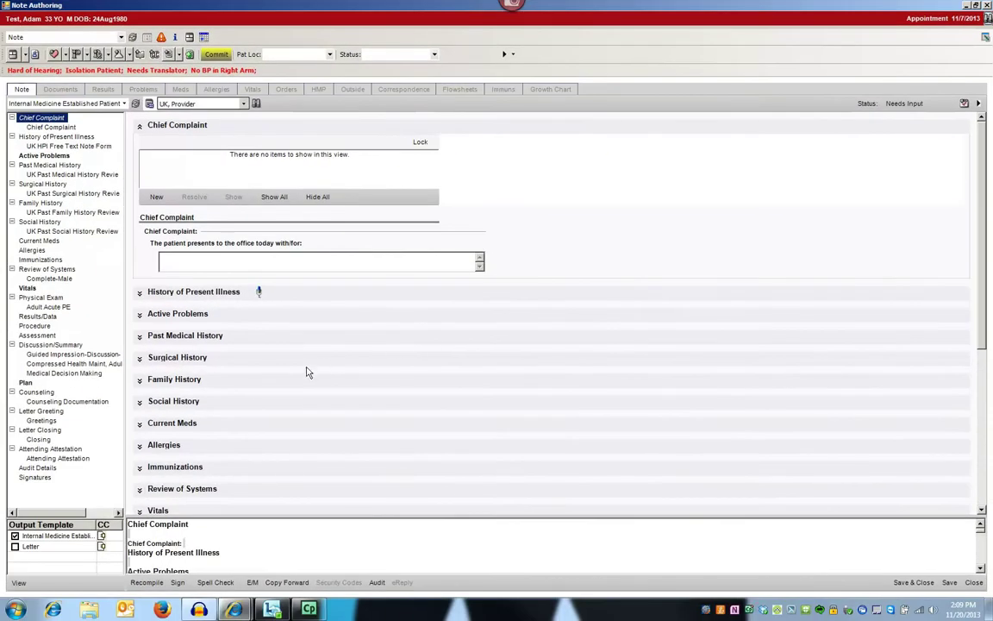
# Step: Select the Internal Medicine output template in Note Authoring
pyautogui.click(101, 536)
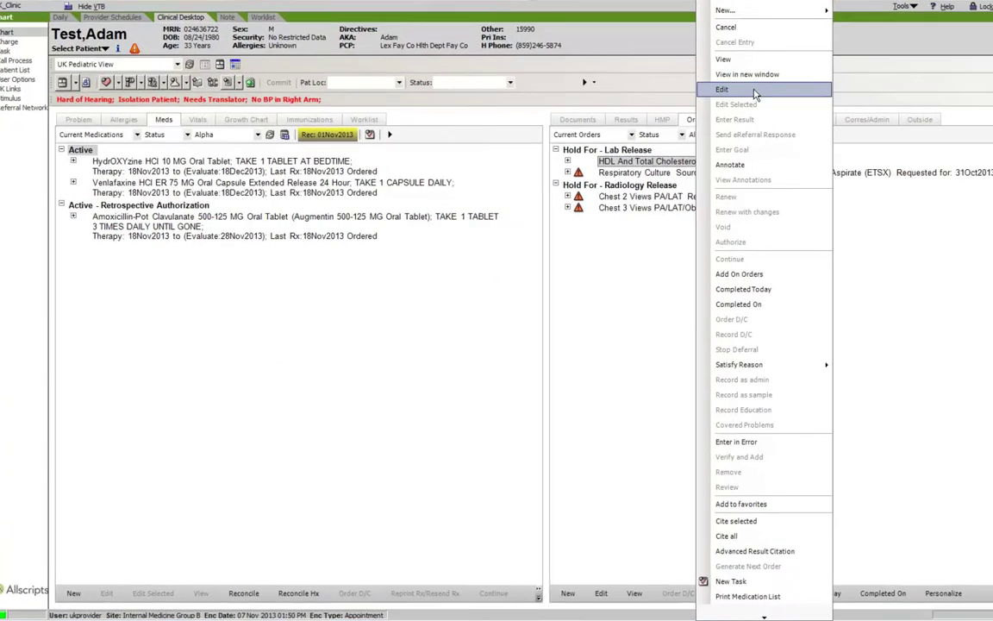
# Step: In the order's Goals tab, add a Numeric Cholesterol goal with Operand <= and Target 200, then save
pyautogui.click(689, 97)
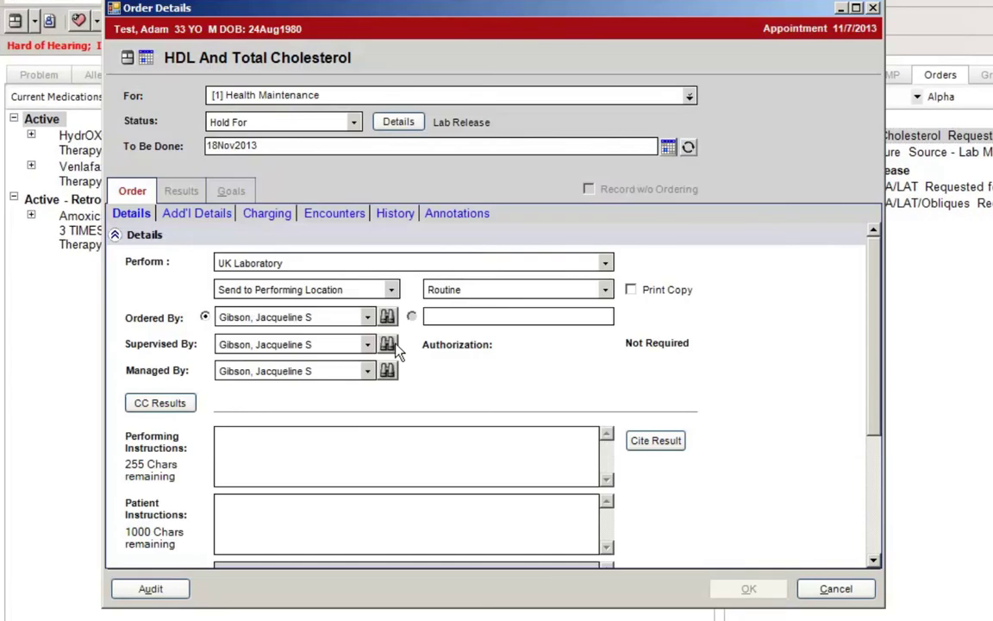
pyautogui.click(230, 191)
pyautogui.click(399, 274)
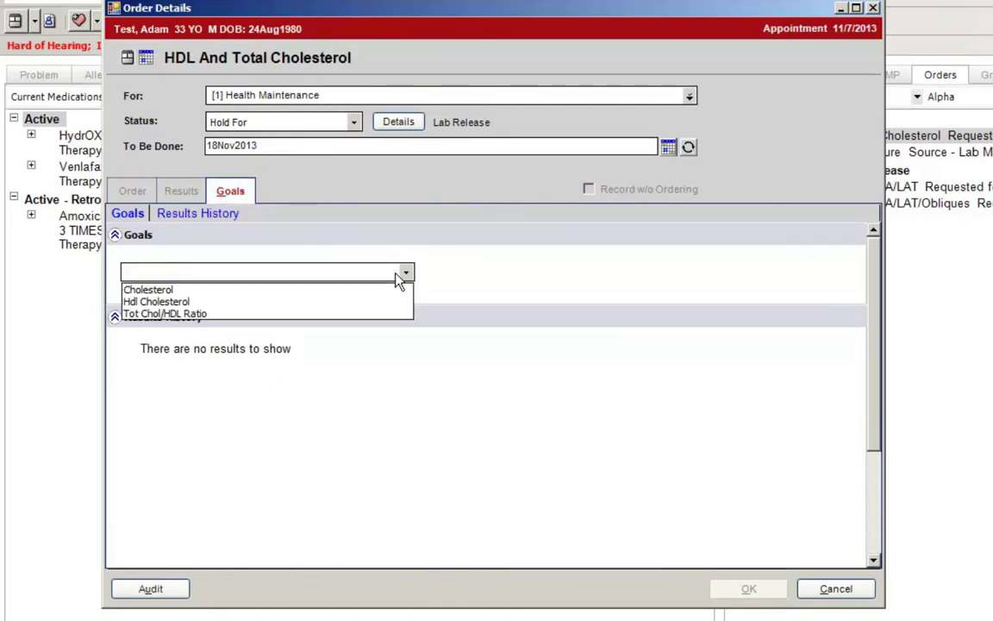
pyautogui.click(371, 293)
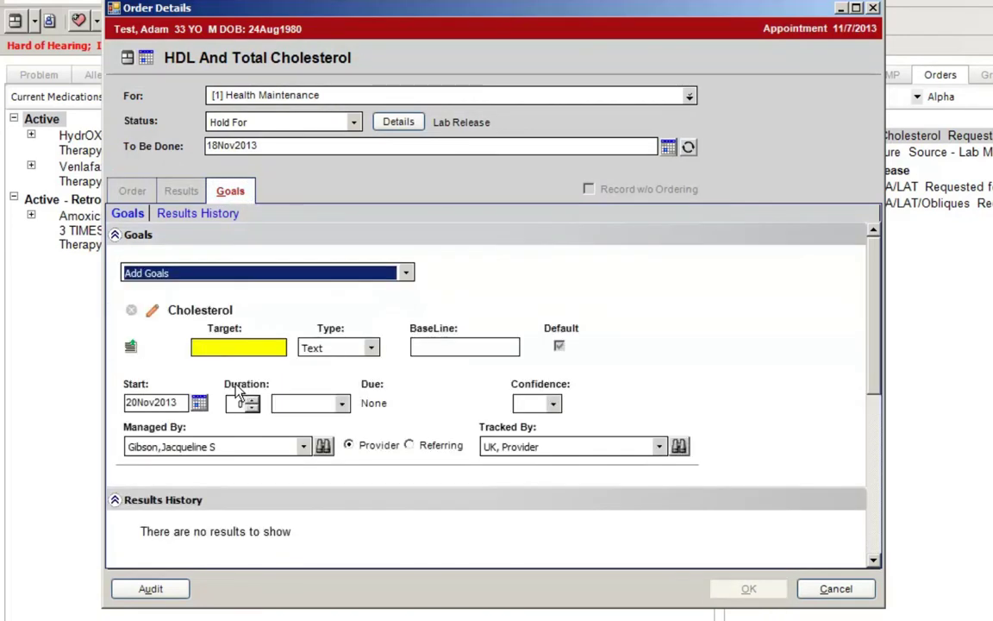
pyautogui.click(372, 348)
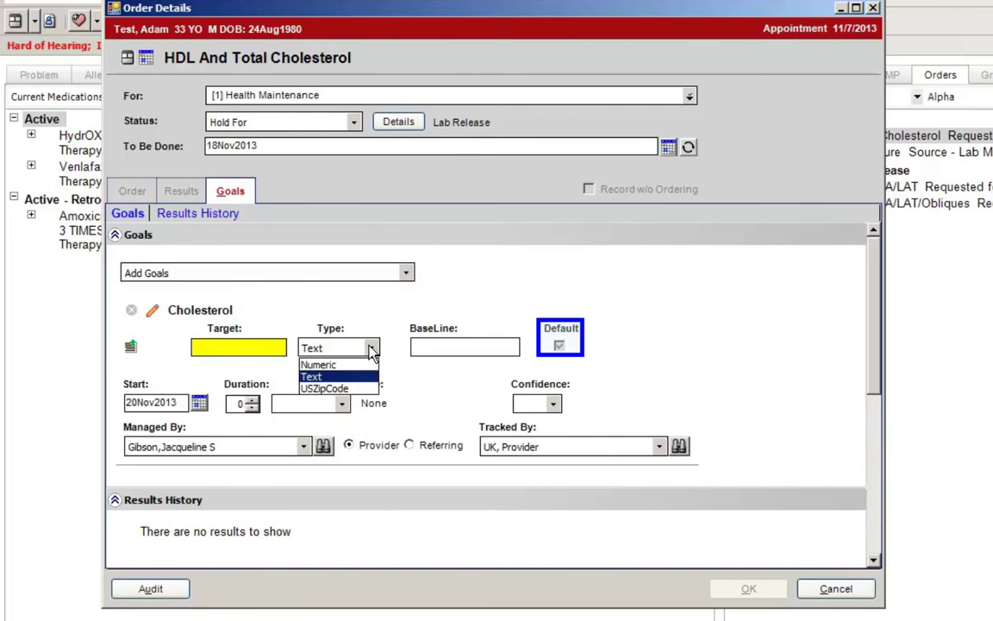
pyautogui.click(344, 362)
pyautogui.click(172, 348)
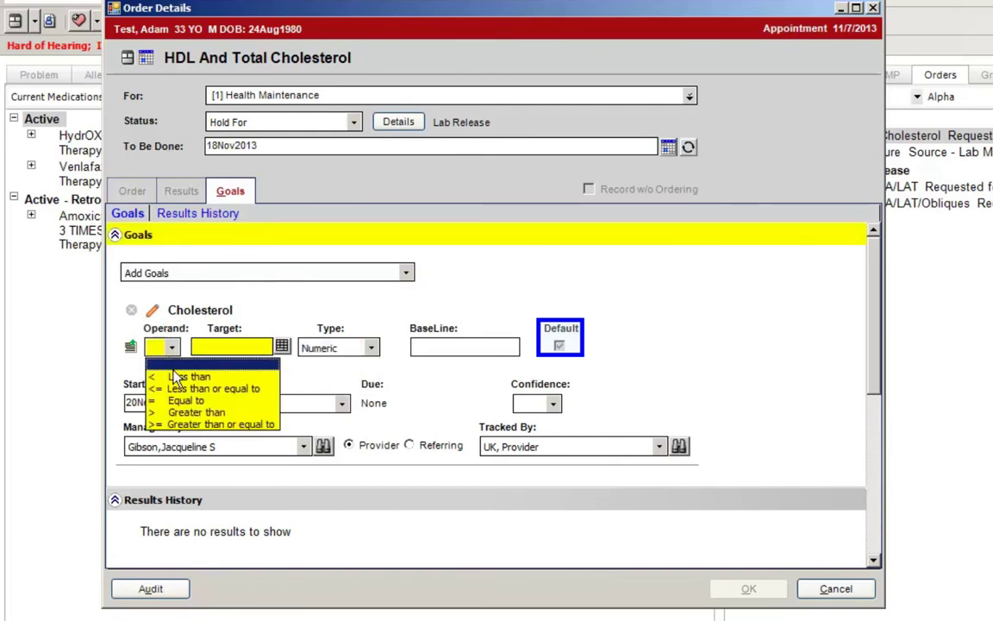
pyautogui.click(185, 387)
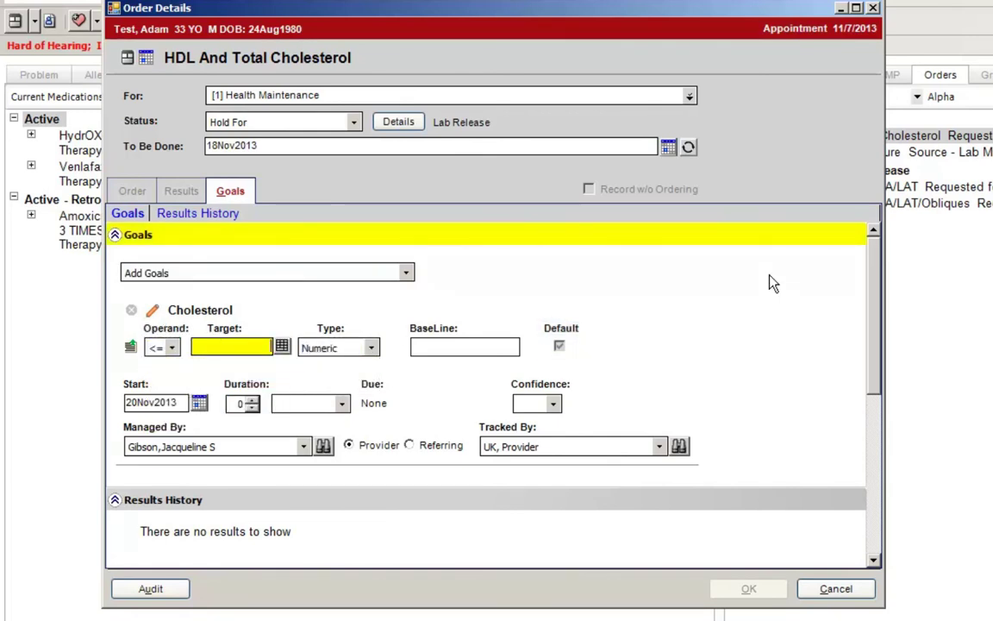
pyautogui.write('200')
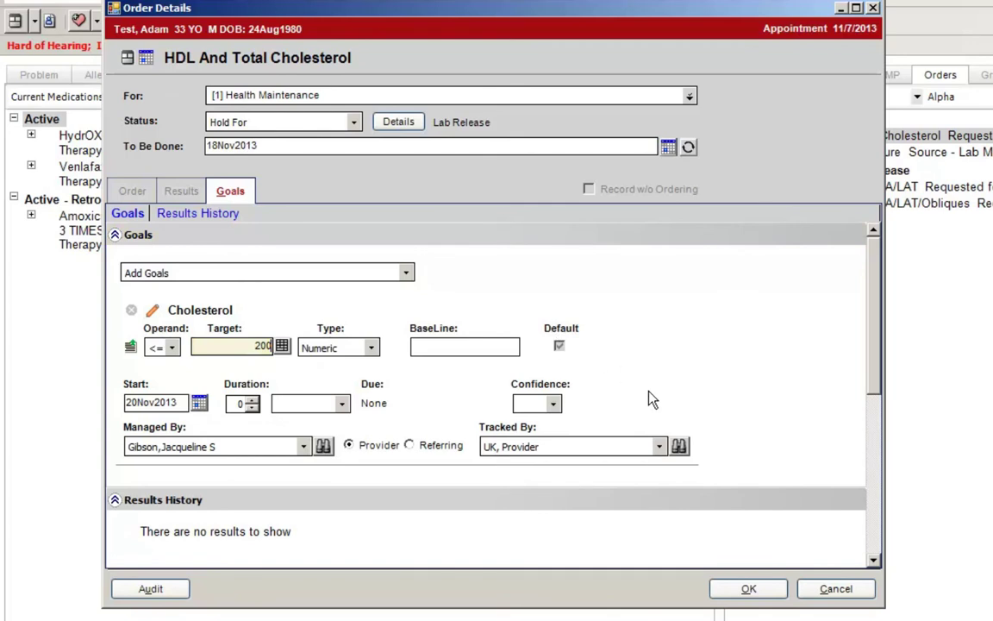
pyautogui.click(748, 589)
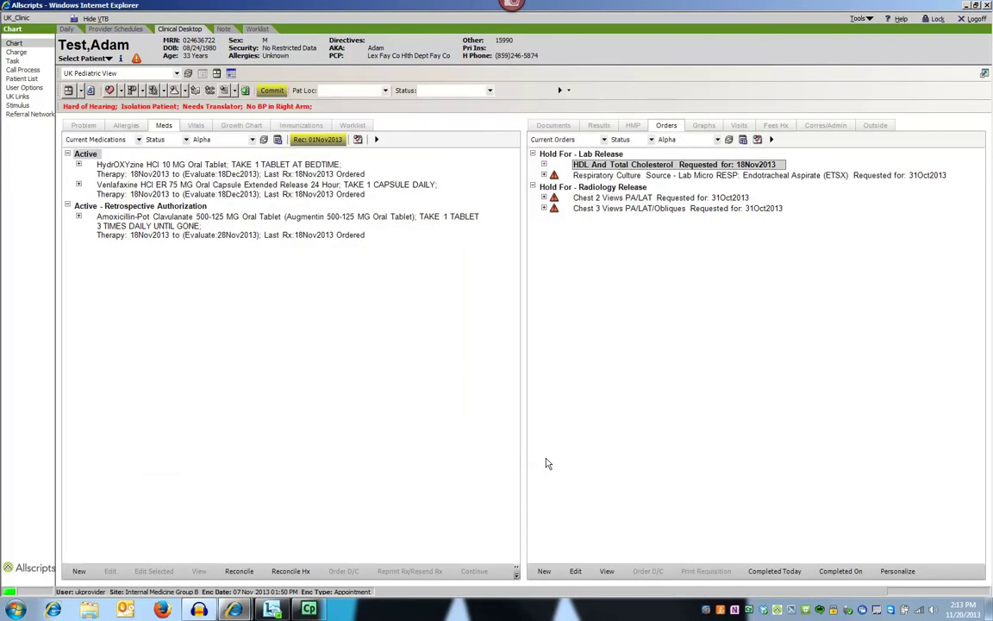